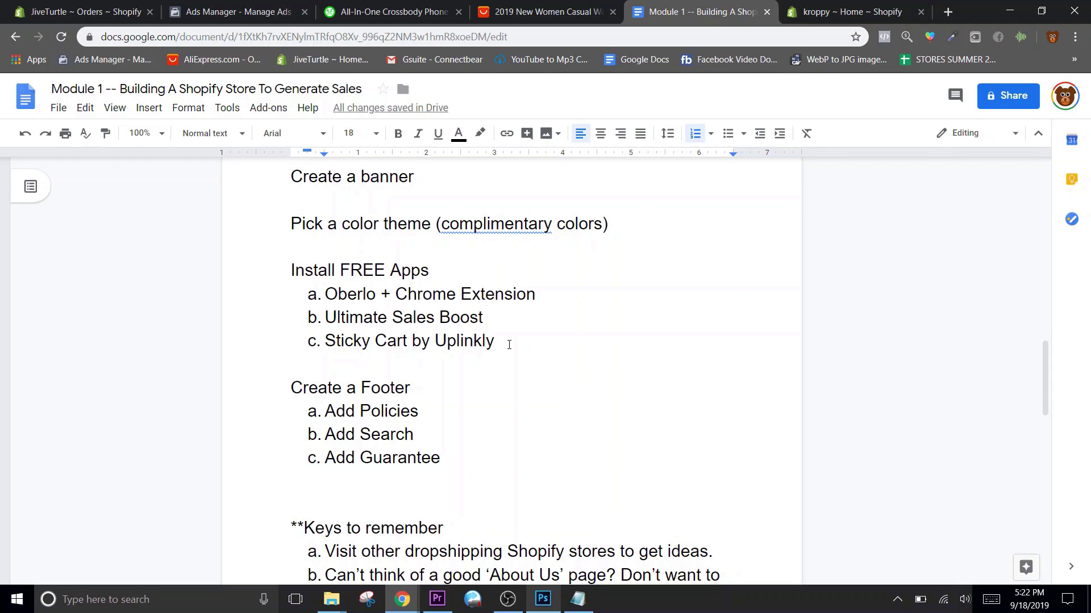
# Review the Module 1 outline from the free apps section through the keys to remember, return to its beginning, and switch to the kroppy store.
pyautogui.scroll(-1, 509, 344)
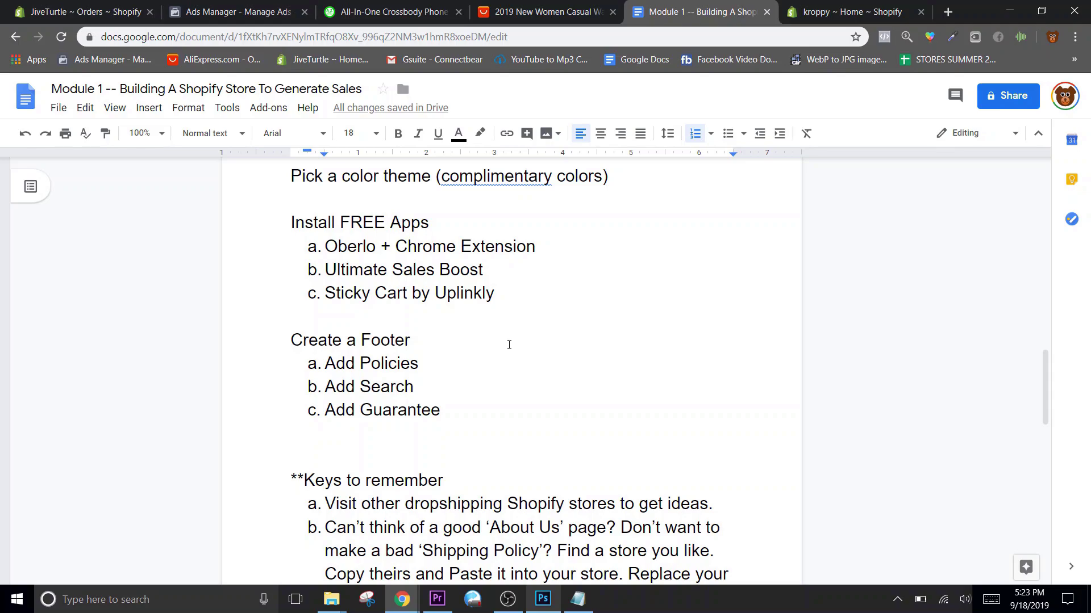
pyautogui.scroll(-1, 509, 345)
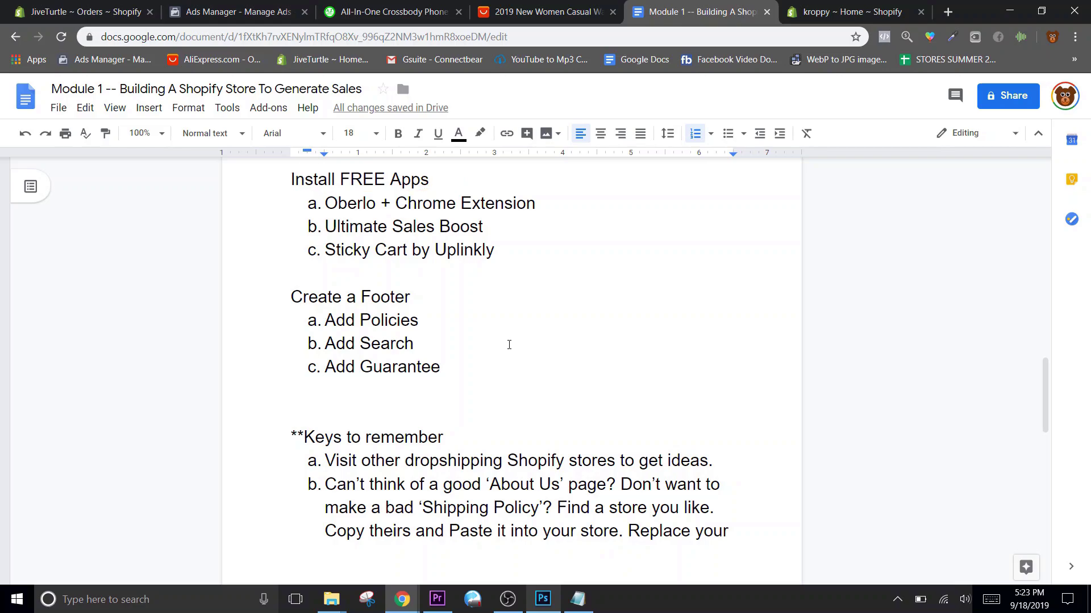
pyautogui.scroll(-2, 509, 345)
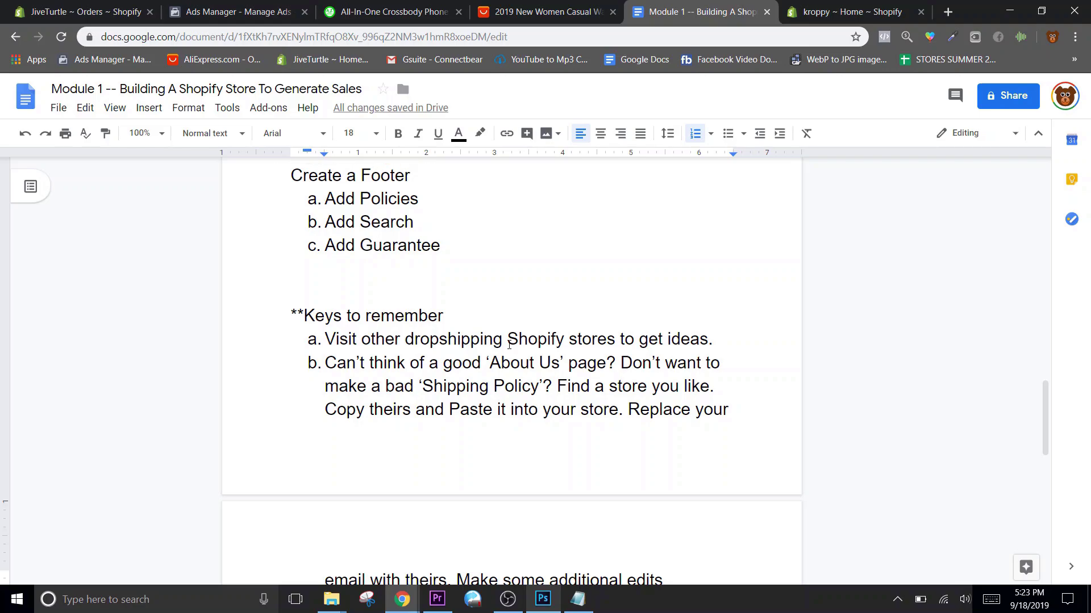
pyautogui.scroll(-2, 509, 345)
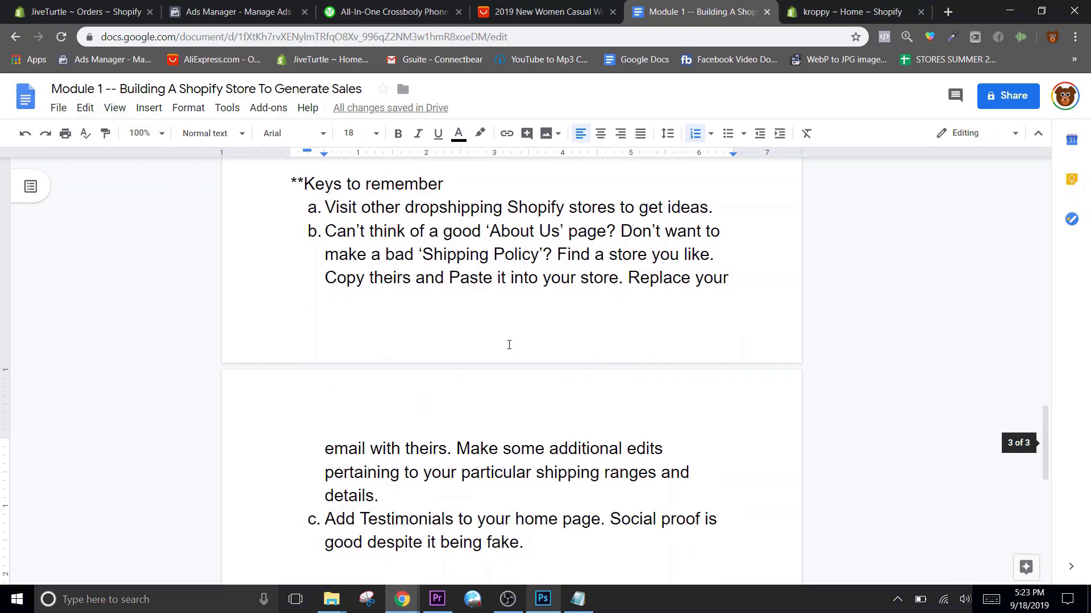
pyautogui.scroll(3, 509, 344)
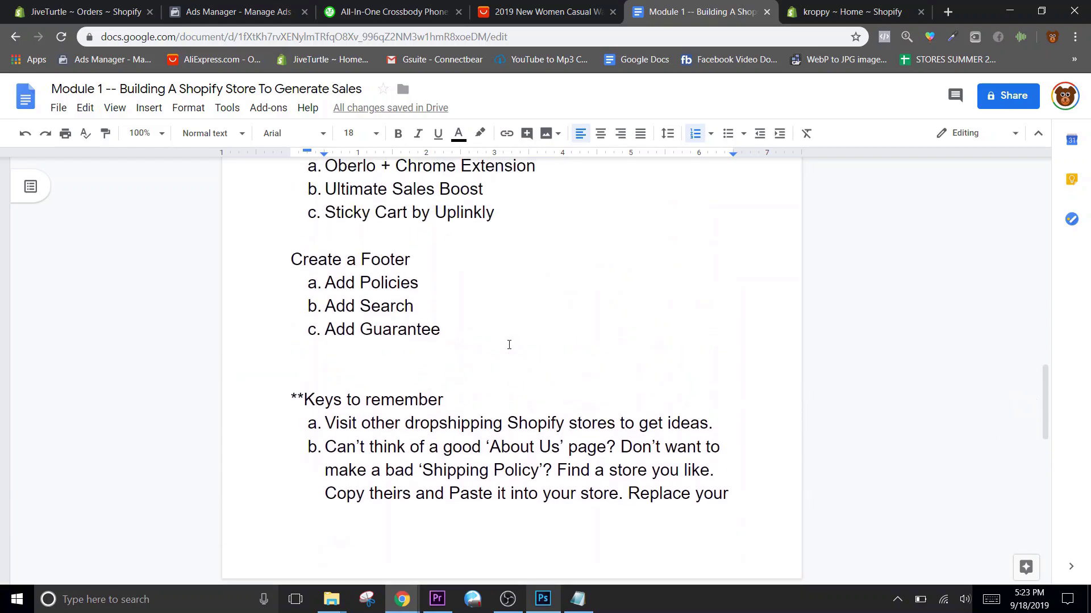
pyautogui.scroll(15, 509, 345)
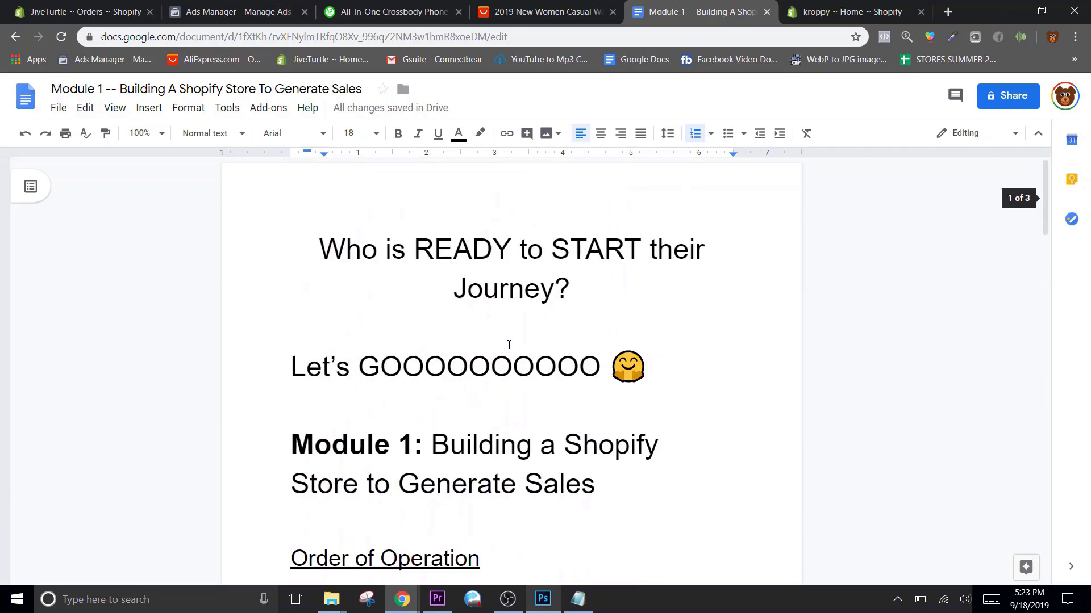
pyautogui.click(826, 16)
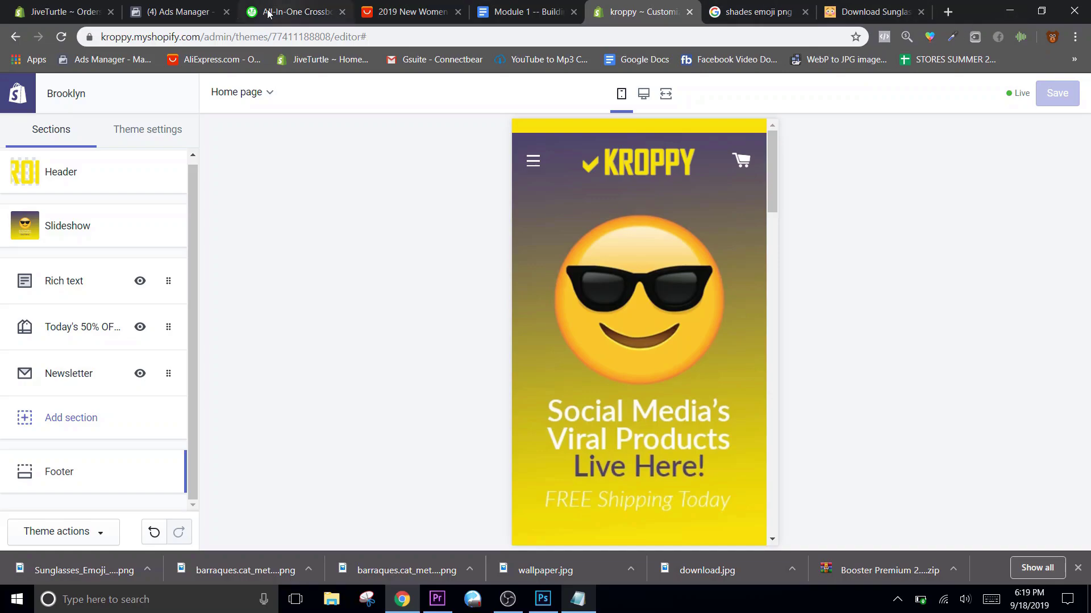
# Return to the Module 1 document and review the Order of Operation entries on site registration, free theme and domain name.
pyautogui.click(523, 13)
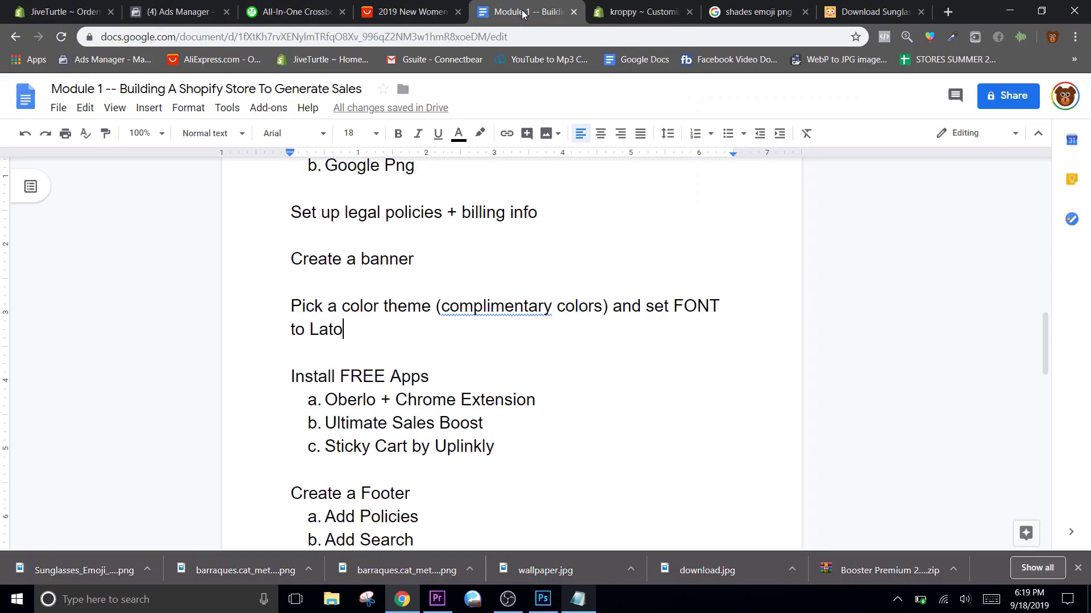
pyautogui.scroll(12, 465, 311)
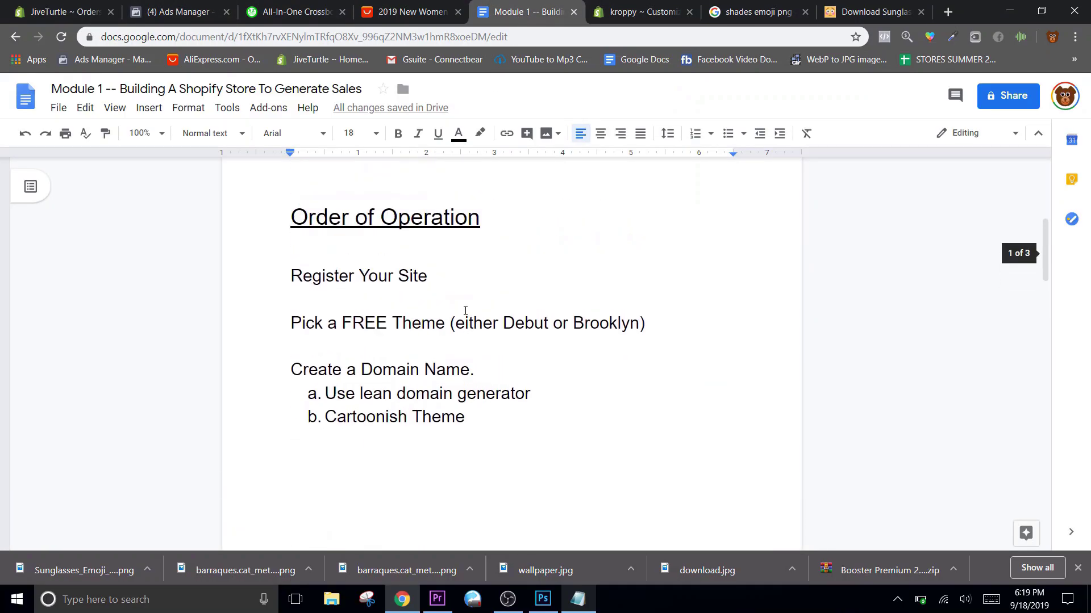
pyautogui.scroll(-3, 465, 311)
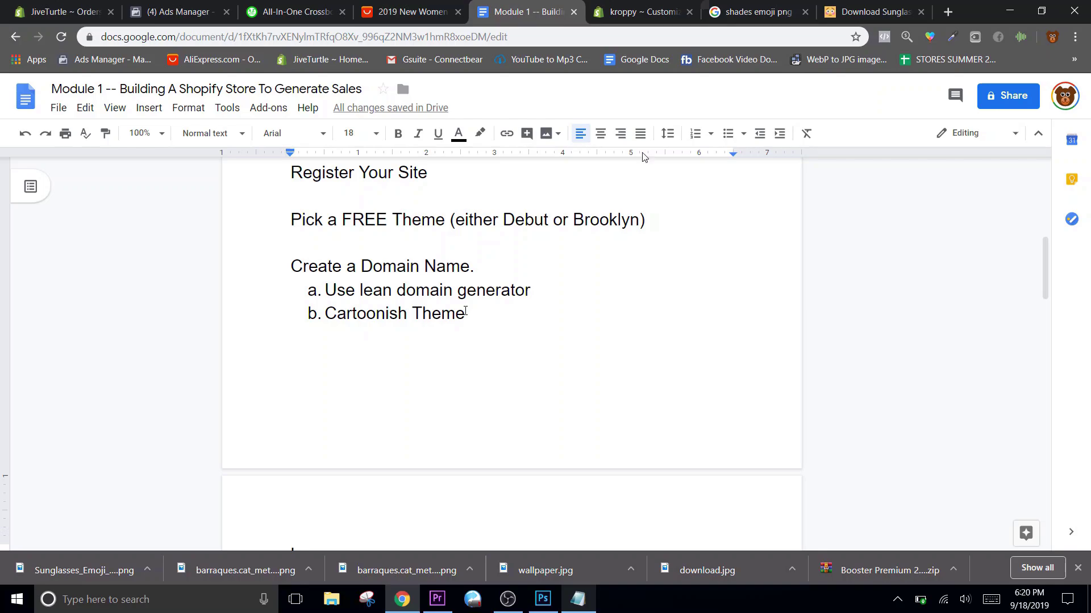
pyautogui.scroll(-1, 579, 329)
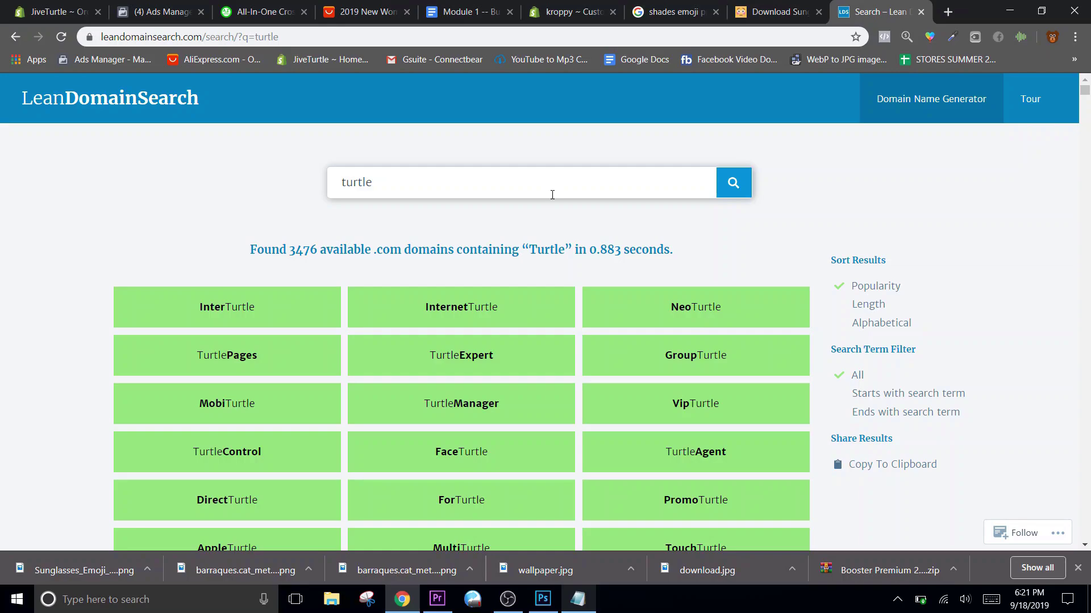
# Search LeanDomainSearch for available domain names containing "panda".
pyautogui.moveTo(462, 181); pyautogui.dragTo(241, 192)
pyautogui.write('panda')
pyautogui.press('Return')
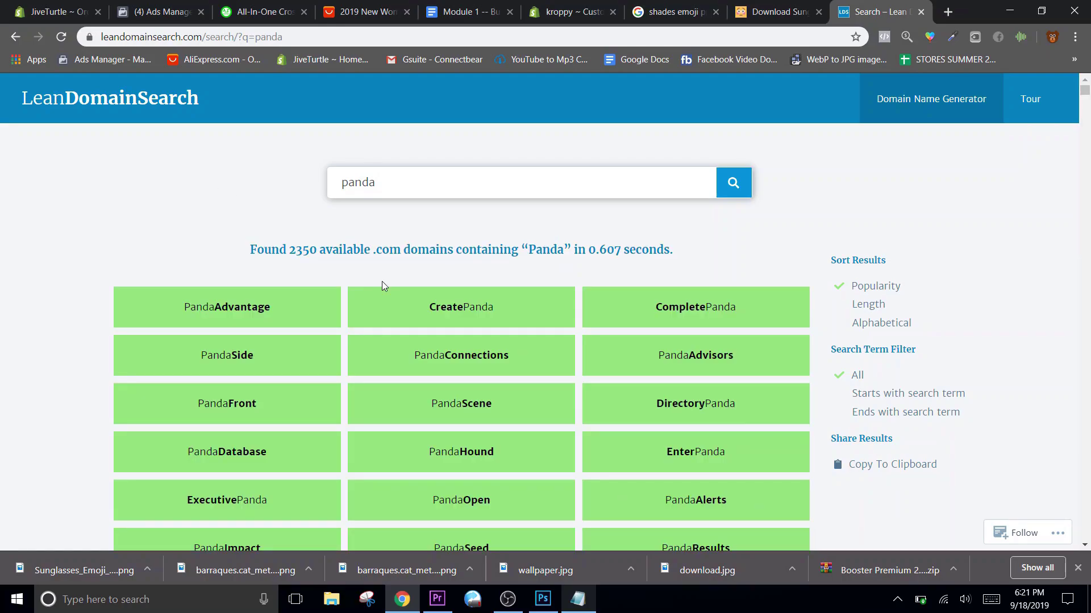
# Browse the suggested panda domain names, check the registration options for PandaFuse, and close them.
pyautogui.scroll(-15, 422, 325)
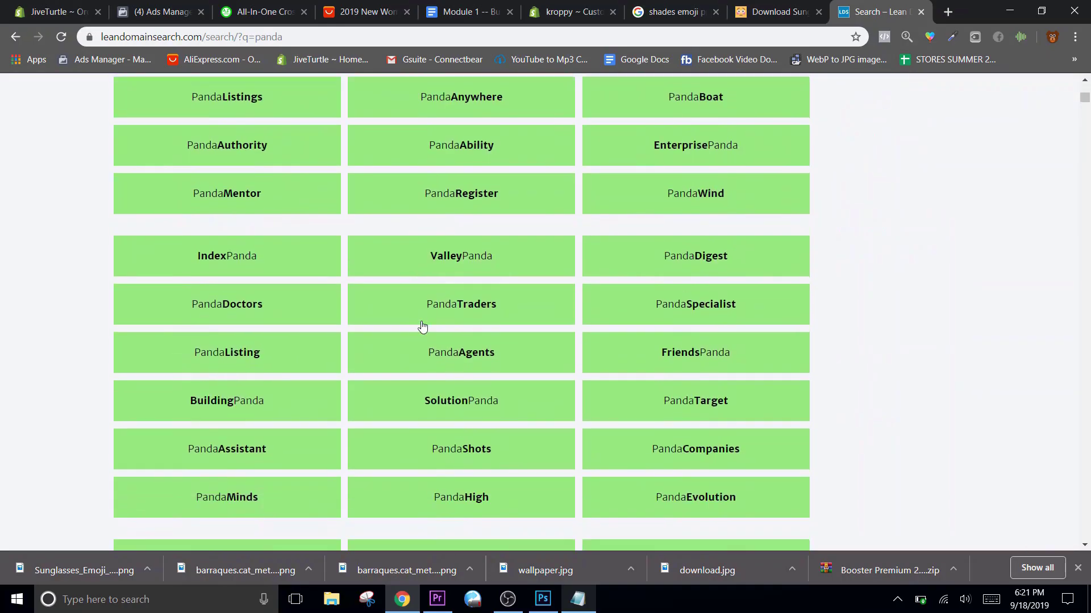
pyautogui.scroll(-2, 422, 326)
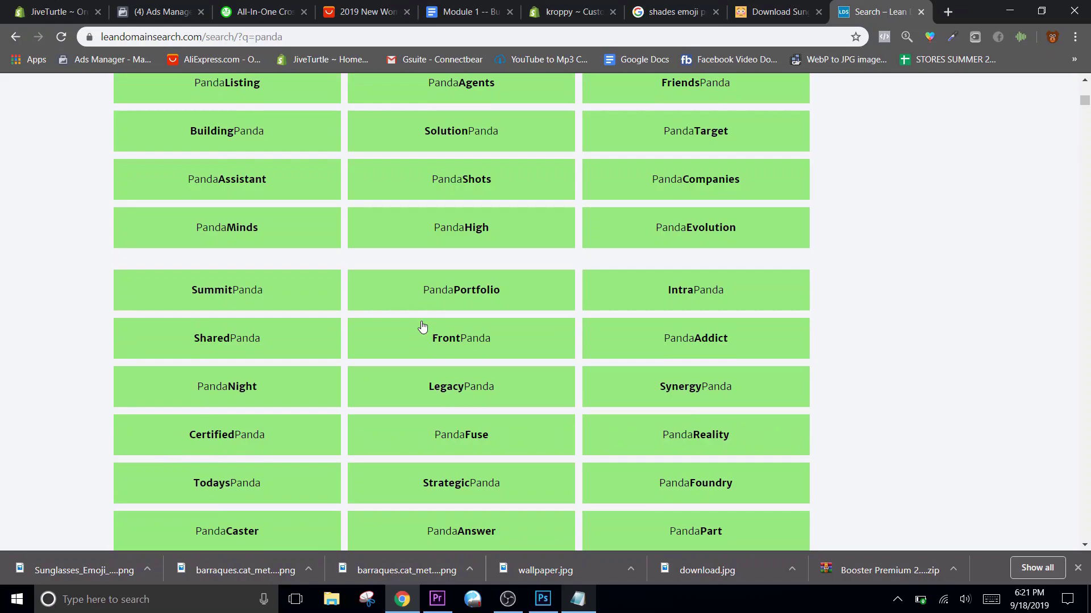
pyautogui.scroll(-1, 422, 326)
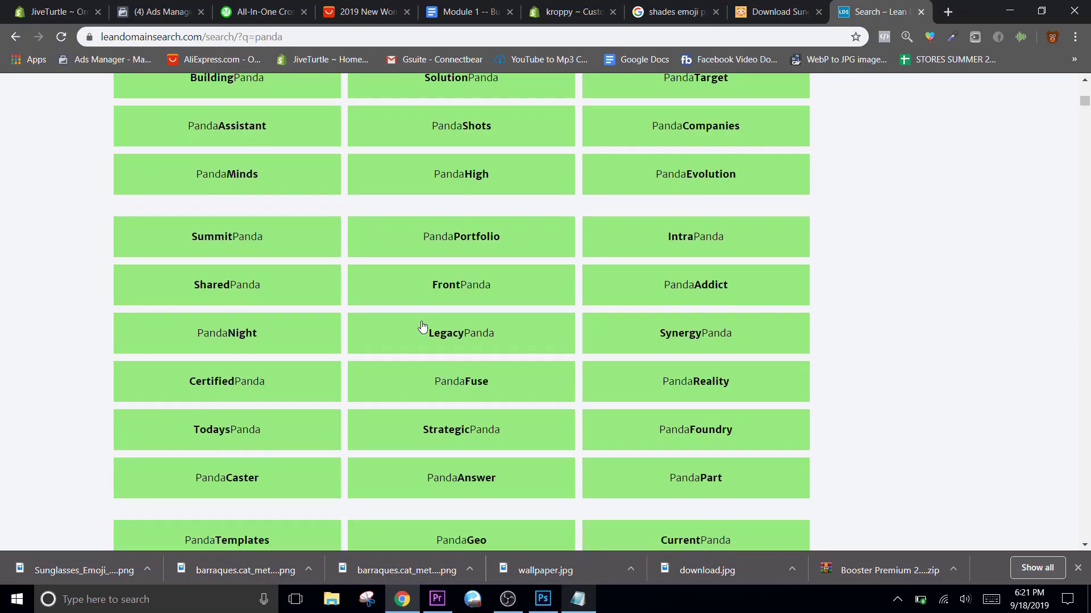
pyautogui.click(494, 393)
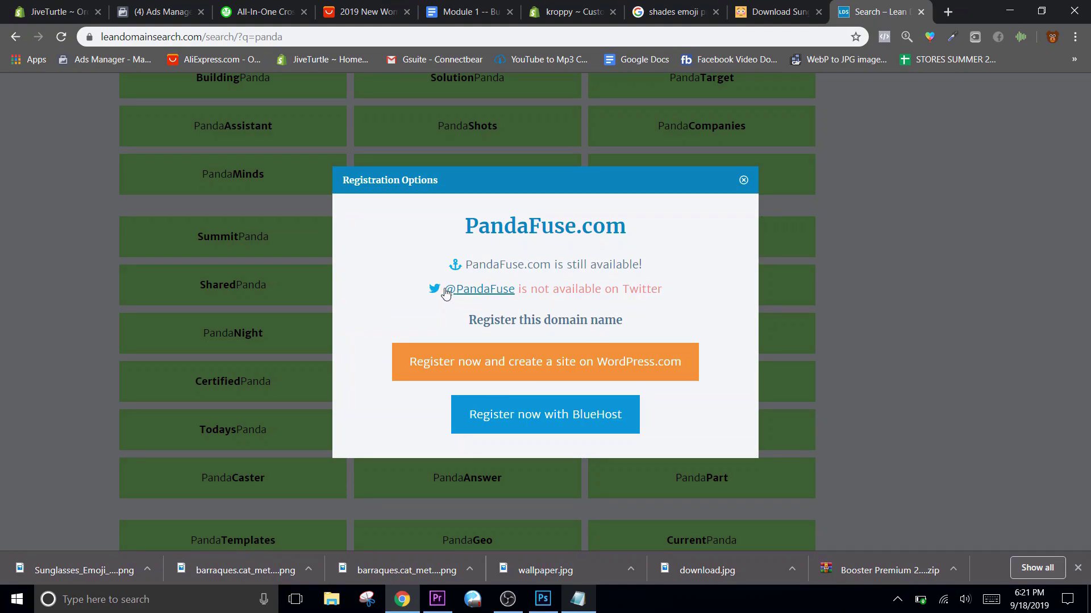
pyautogui.click(742, 180)
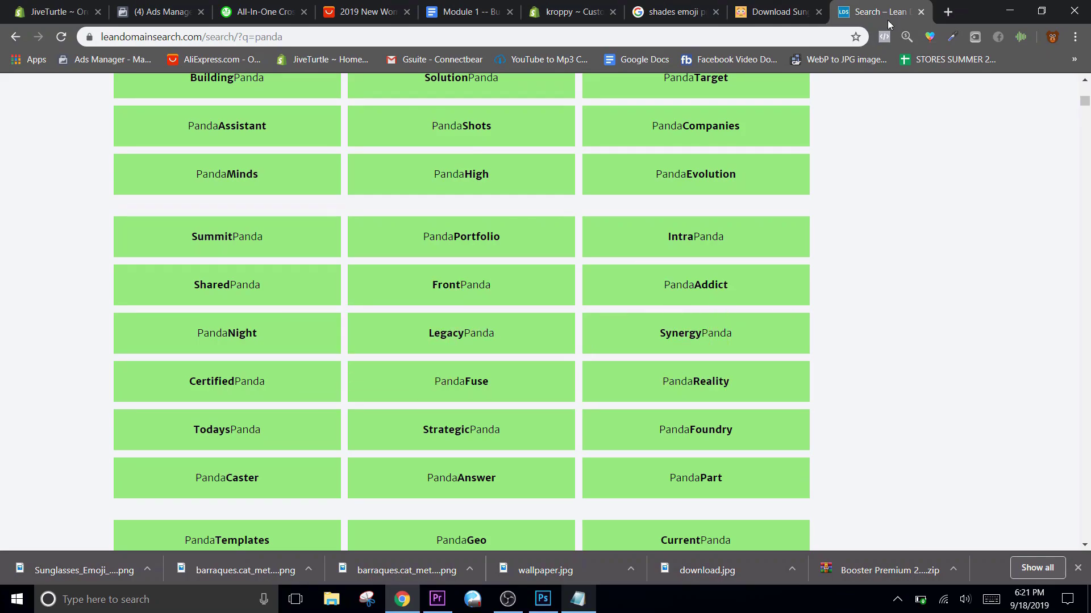
# Search Google Images for "panda png" on a new page and look through the cartoon panda pictures for logo ideas.
pyautogui.click(948, 12)
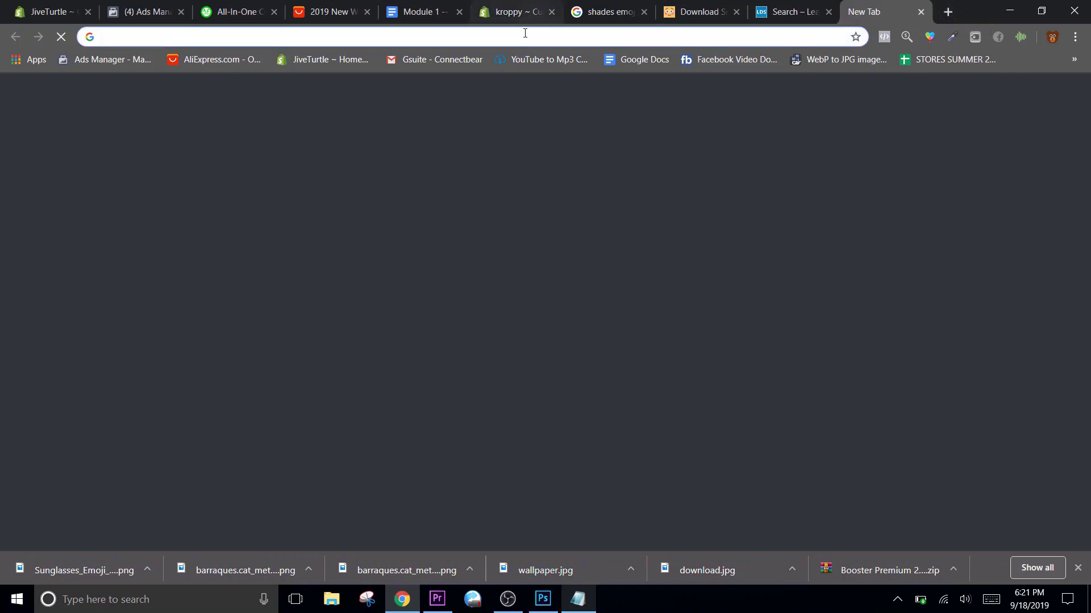
pyautogui.write('panda')
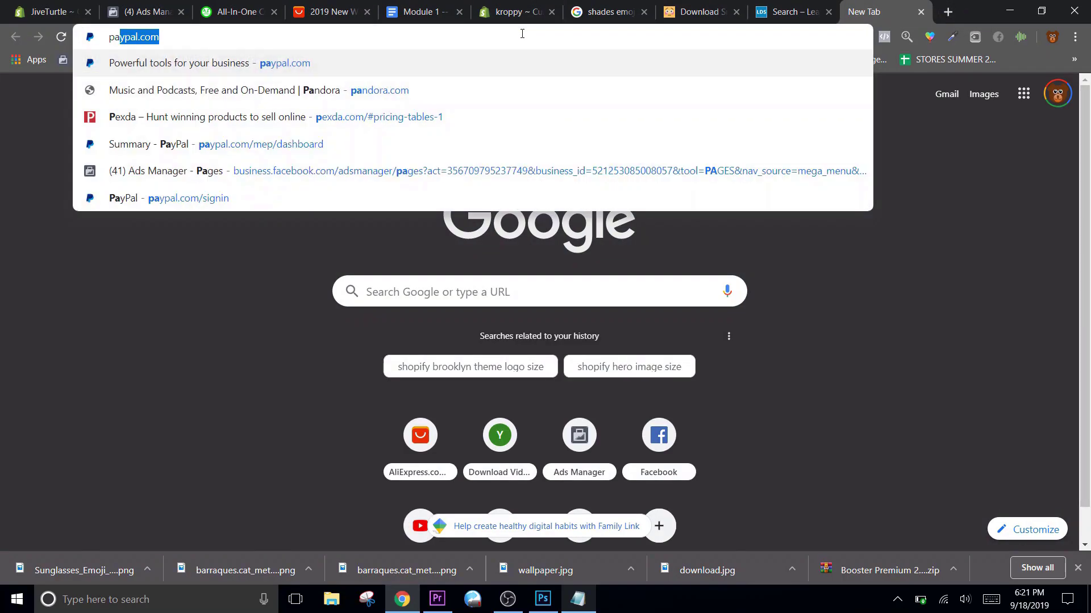
pyautogui.write(' png')
pyautogui.press('Return')
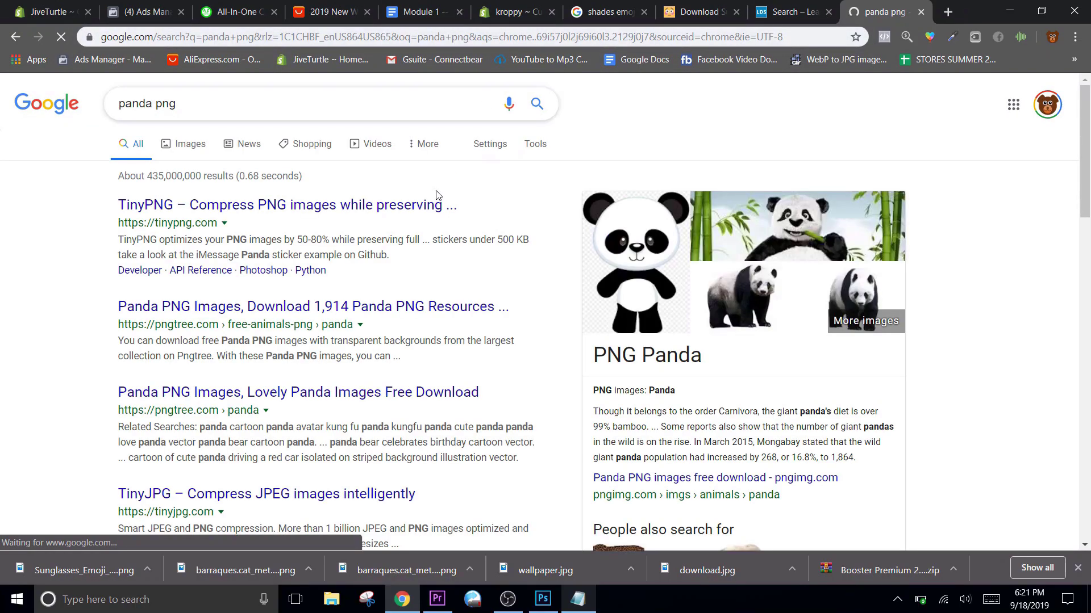
pyautogui.click(191, 143)
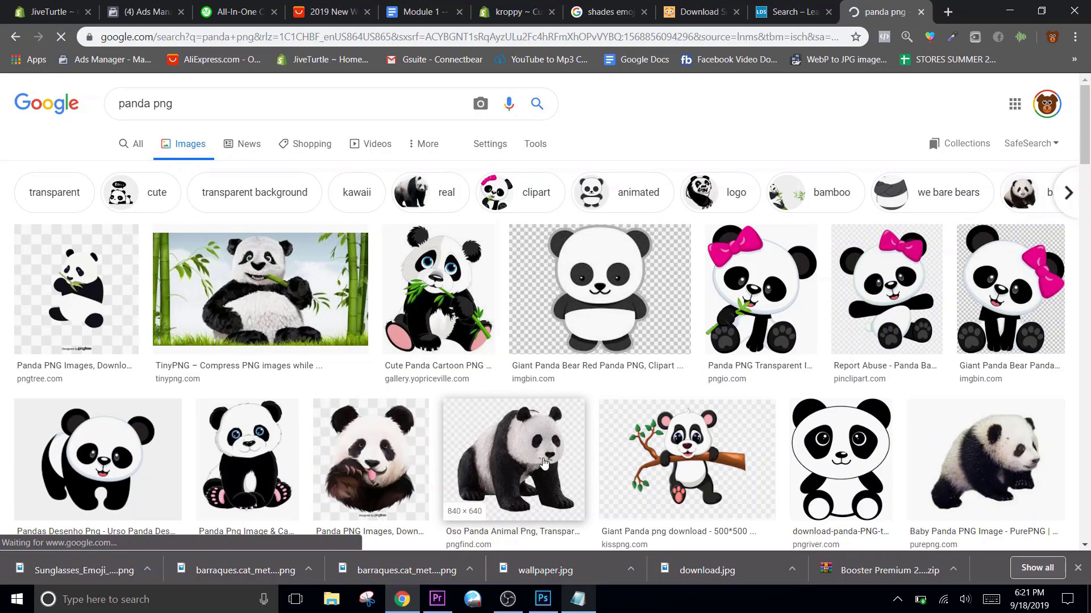
pyautogui.scroll(-2, 543, 465)
pyautogui.scroll(-1, 544, 464)
pyautogui.scroll(3, 544, 465)
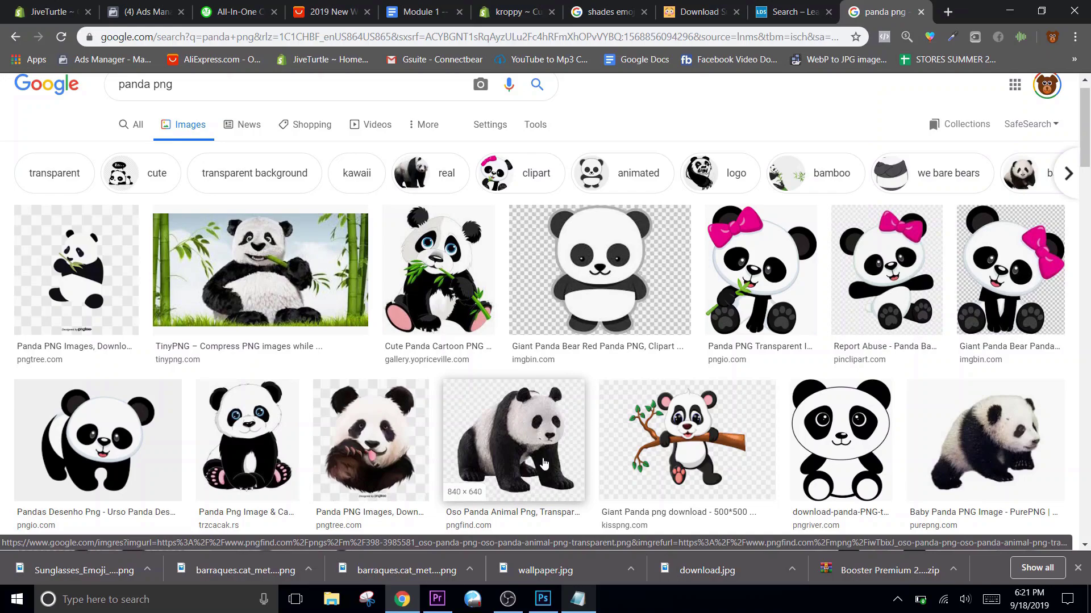
# Switch to Photoshop to examine the kroppy logo.png document, then minimize it to return to the browser.
pyautogui.click(543, 601)
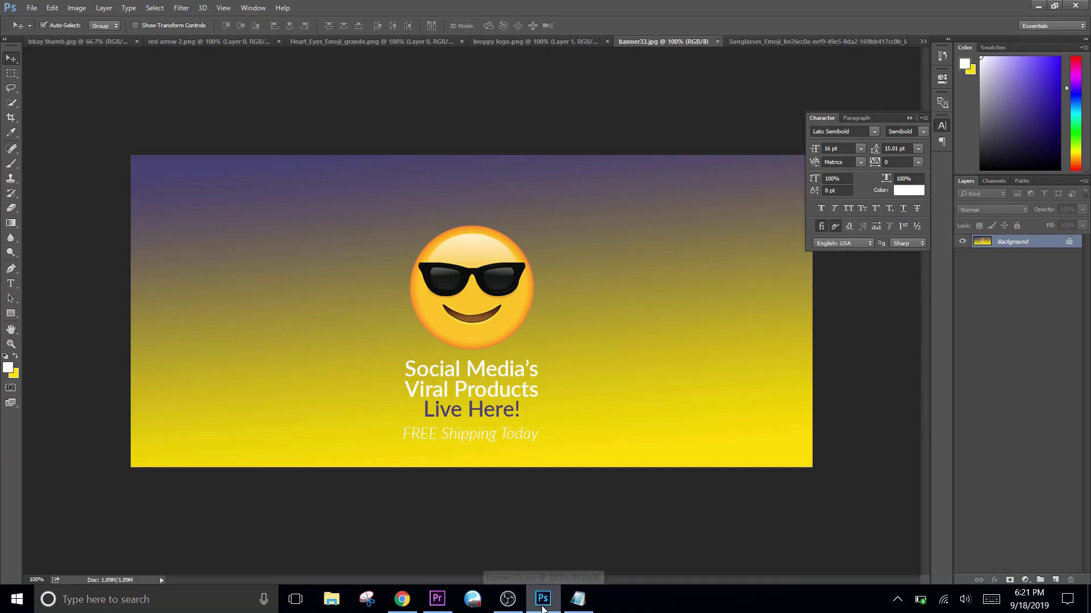
pyautogui.click(536, 42)
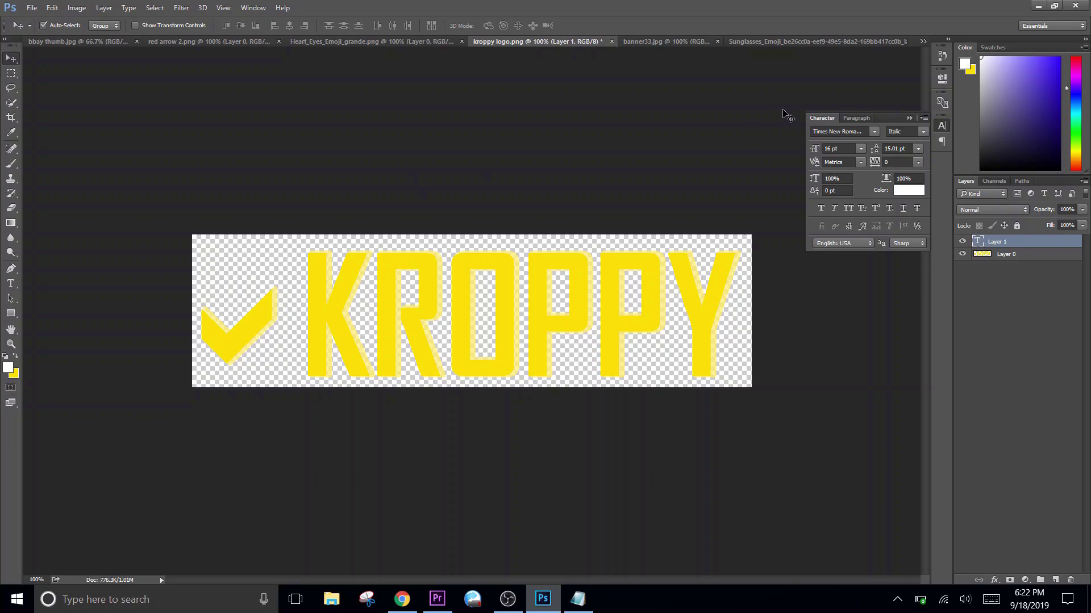
pyautogui.click(1038, 6)
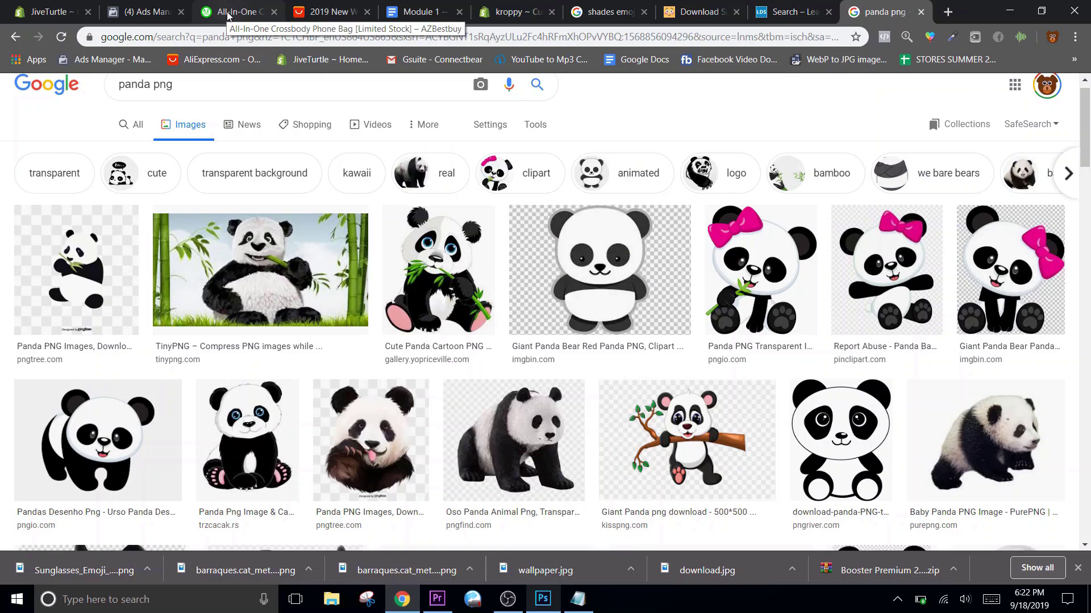
# Close the panda image search, LeanDomainSearch, sunglasses download and shades emoji pages in the browser.
pyautogui.hotkey('ctrl', 'w')
pyautogui.hotkey('ctrl', 'w')
pyautogui.hotkey('ctrl', 'w')
pyautogui.hotkey('ctrl', 'w')
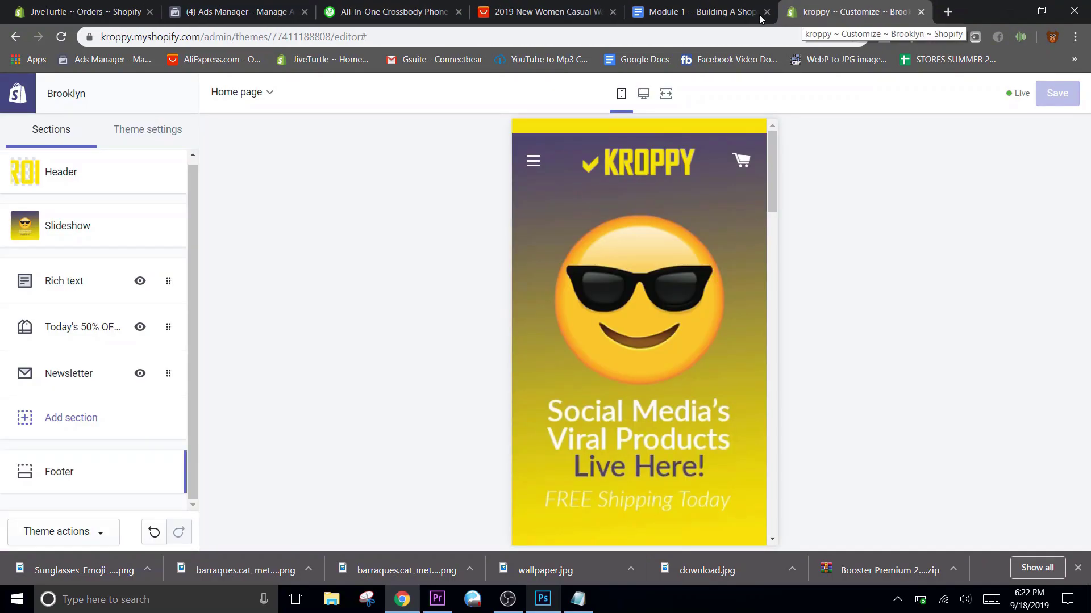
# Go back to the Module 1 document and review the logo, legal policies, banner, color theme, free apps and footer items.
pyautogui.click(705, 16)
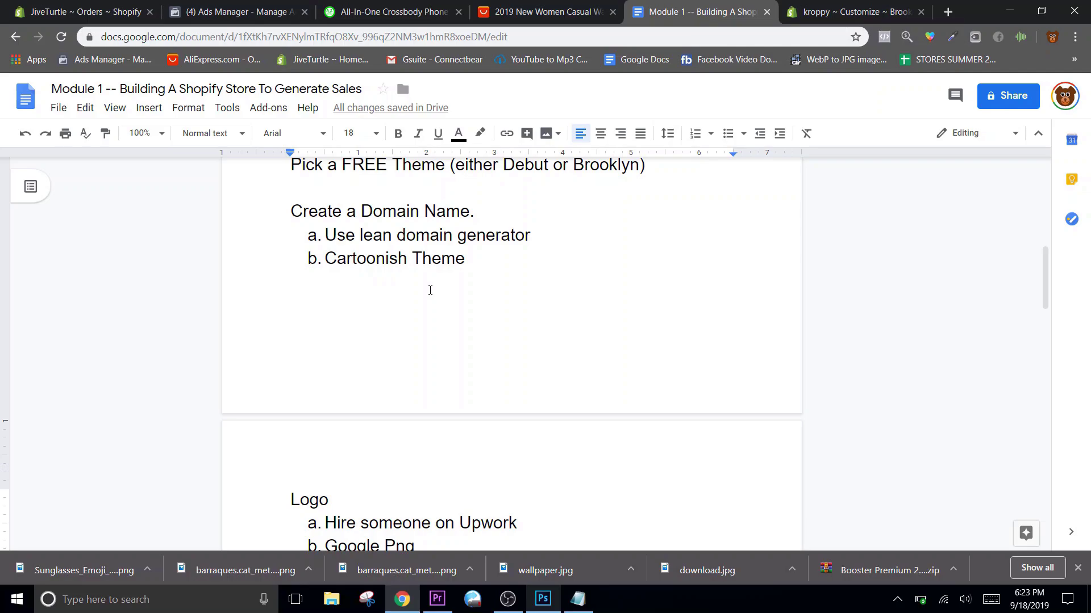
pyautogui.scroll(-1, 430, 290)
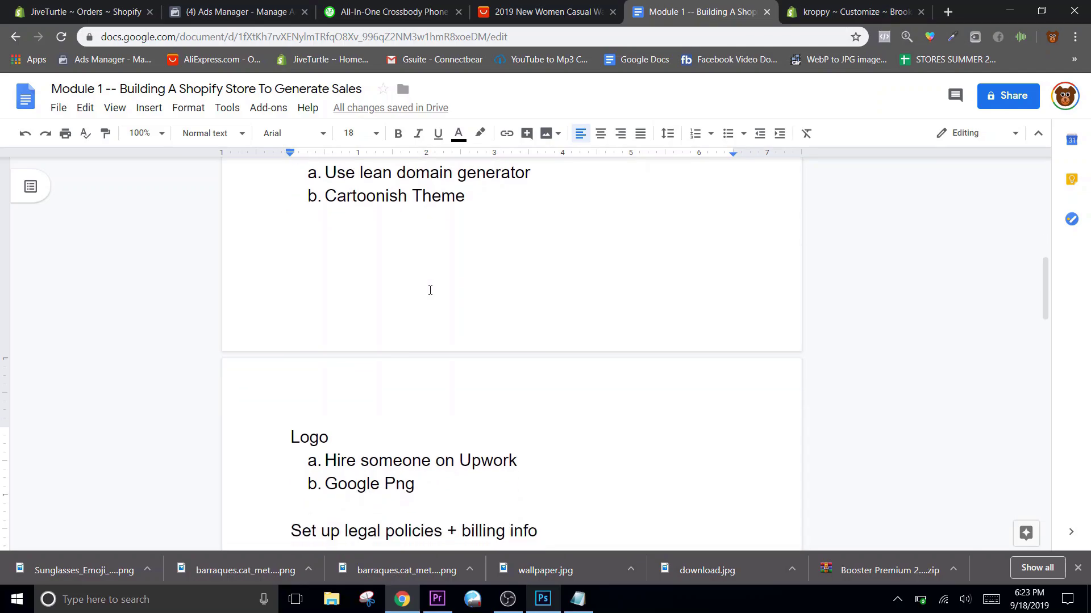
pyautogui.scroll(-2, 430, 290)
pyautogui.scroll(-1, 430, 290)
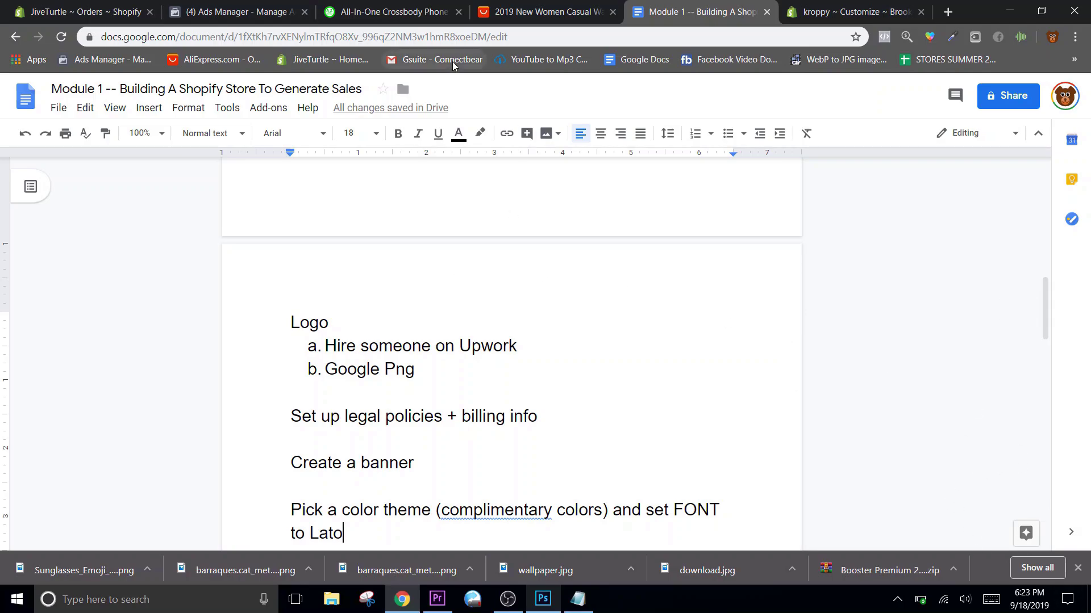
pyautogui.scroll(-2, 494, 246)
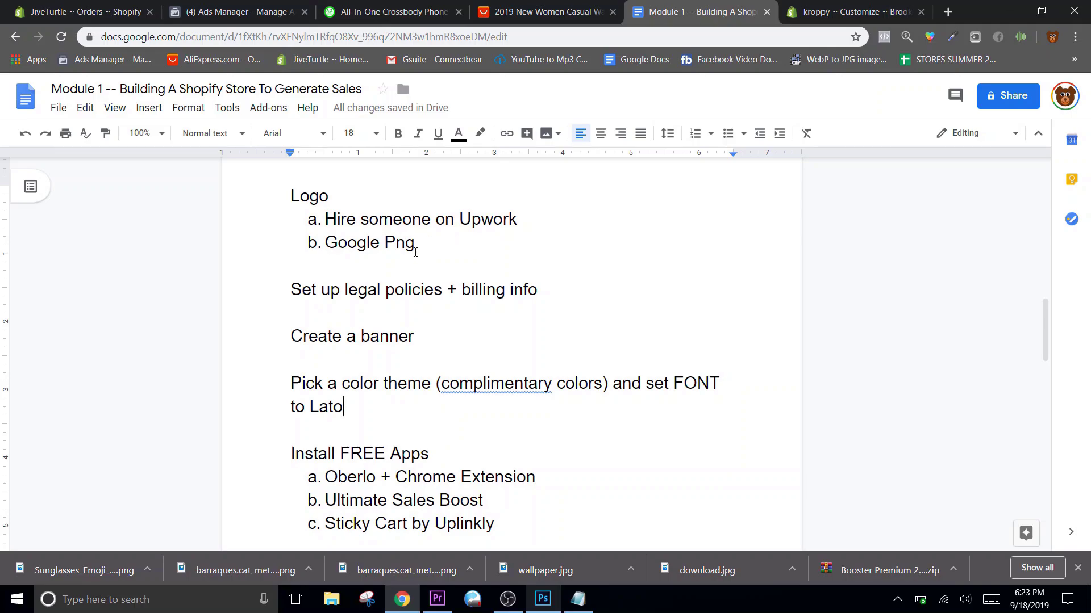
pyautogui.scroll(-2, 429, 245)
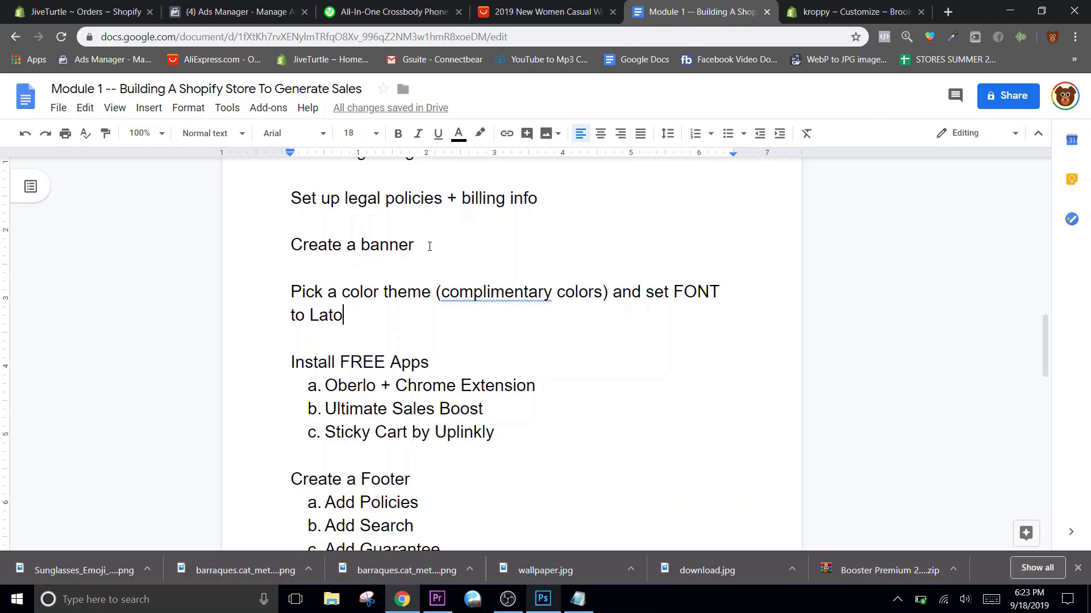
pyautogui.scroll(-1, 361, 239)
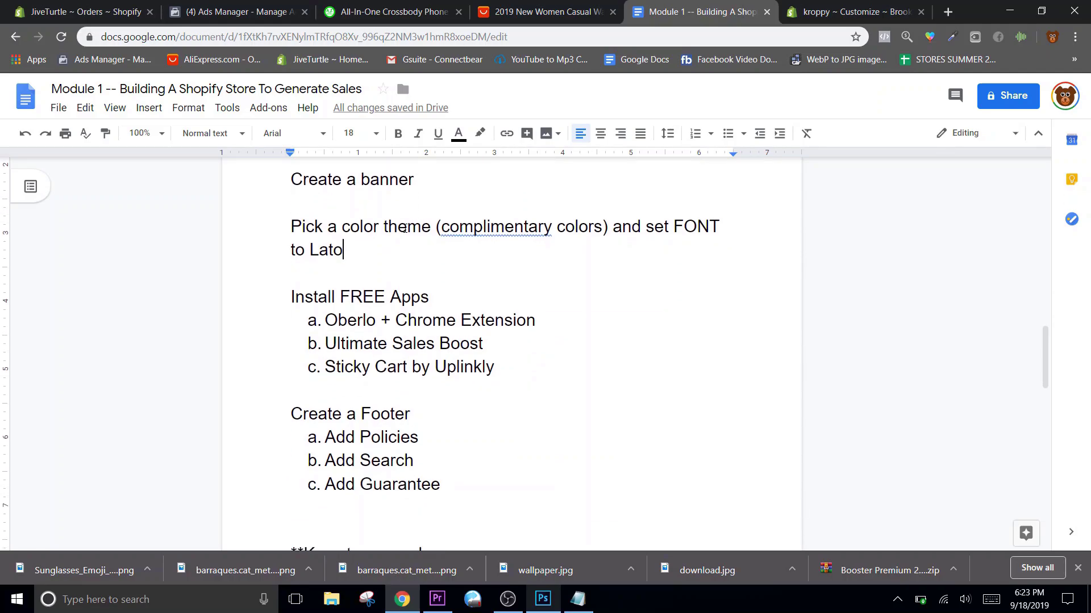
pyautogui.scroll(-2, 358, 238)
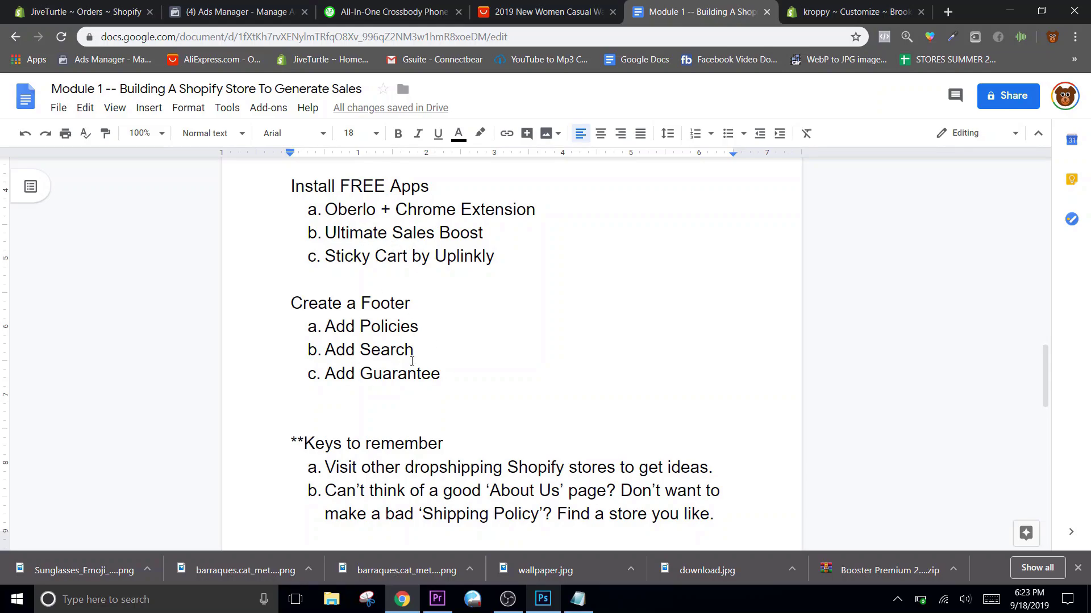
pyautogui.scroll(1, 370, 344)
pyautogui.scroll(2, 370, 344)
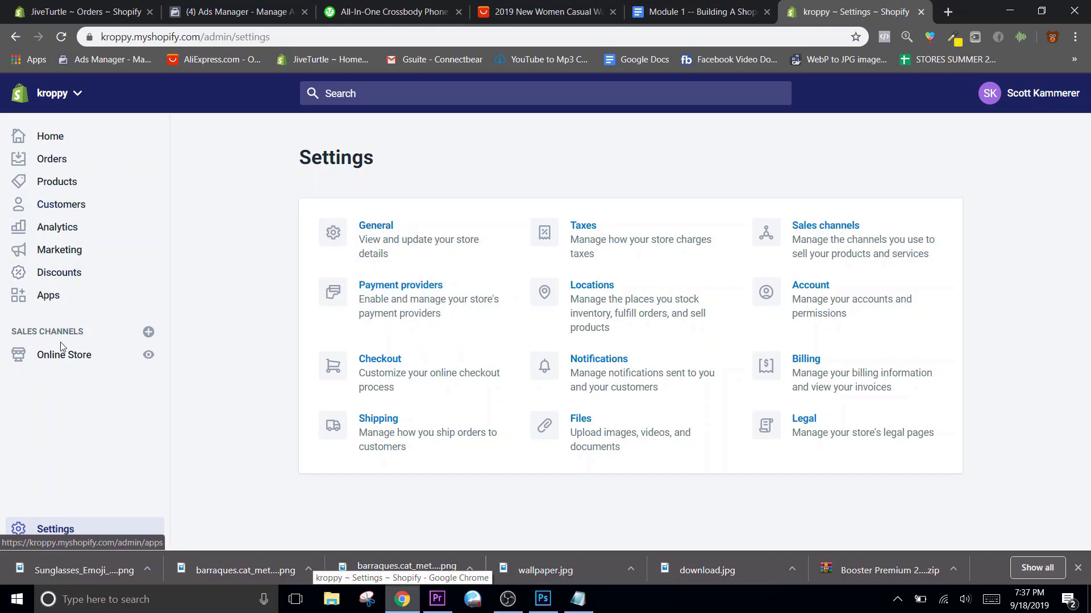
# Display the installed apps in the kroppy store's Shopify admin.
pyautogui.click(47, 309)
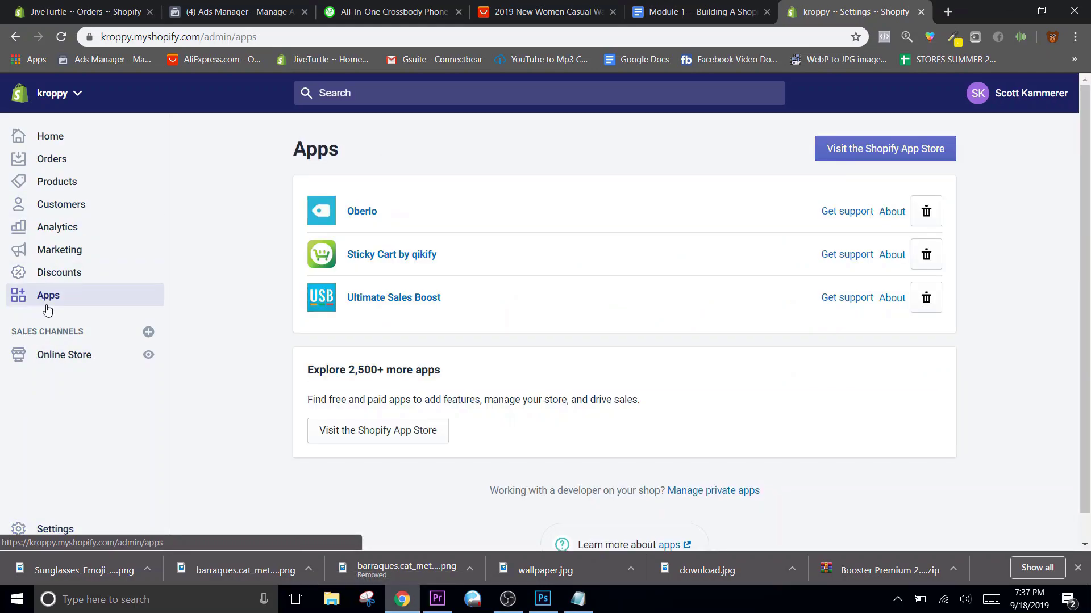
# Open the Oberlo app from the kroppy store's installed apps and look over its dashboard.
pyautogui.click(362, 212)
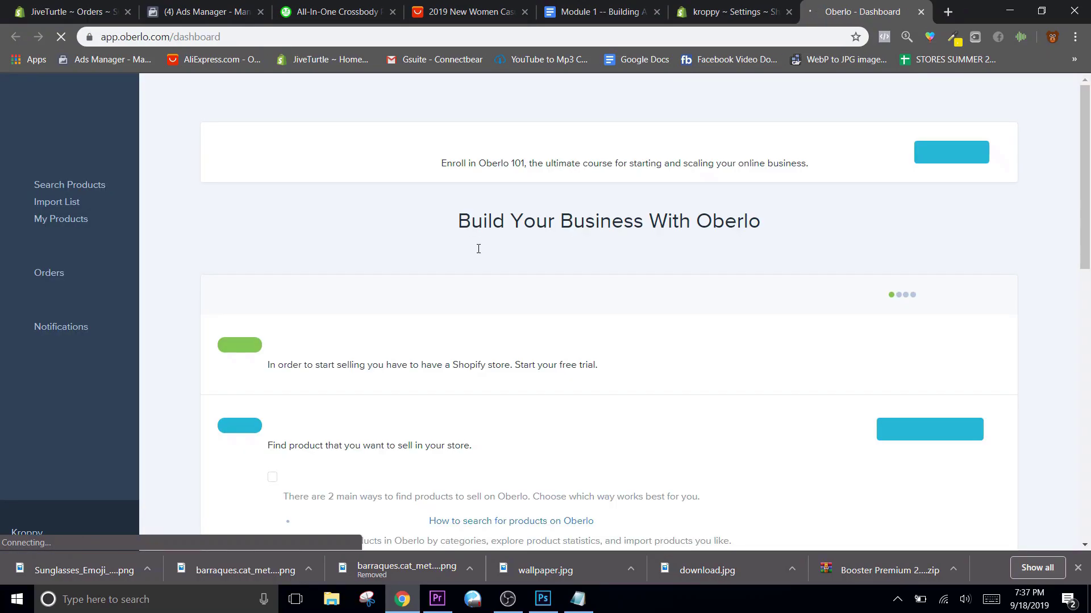
pyautogui.scroll(-7, 478, 250)
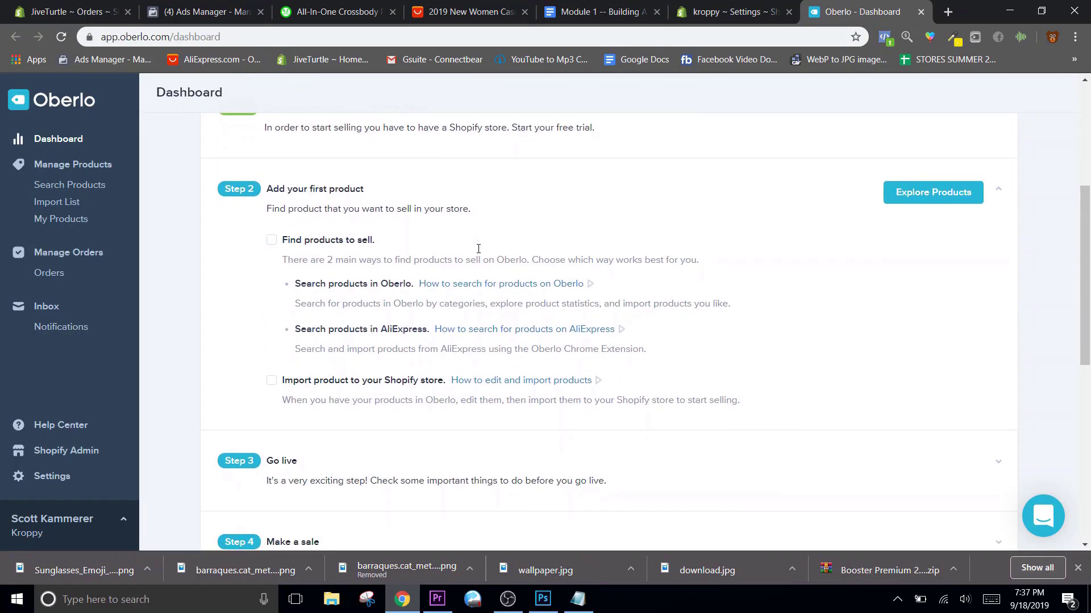
pyautogui.scroll(-6, 477, 253)
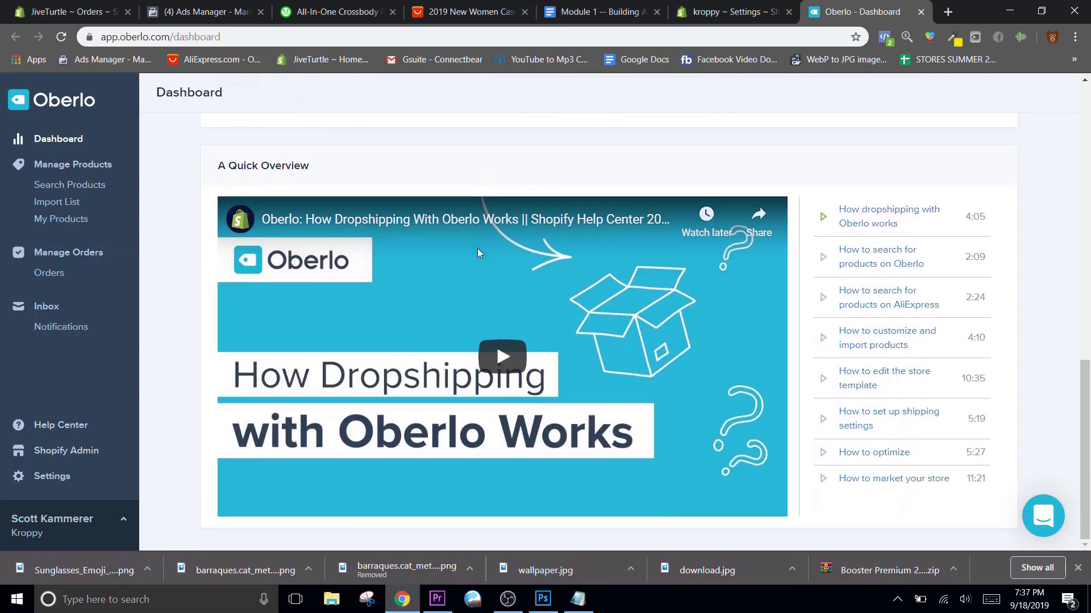
# Examine Oberlo's store settings for product publishing, customer notifications and auto updates, return to its dashboard and close Oberlo.
pyautogui.click(45, 484)
pyautogui.scroll(-3, 460, 265)
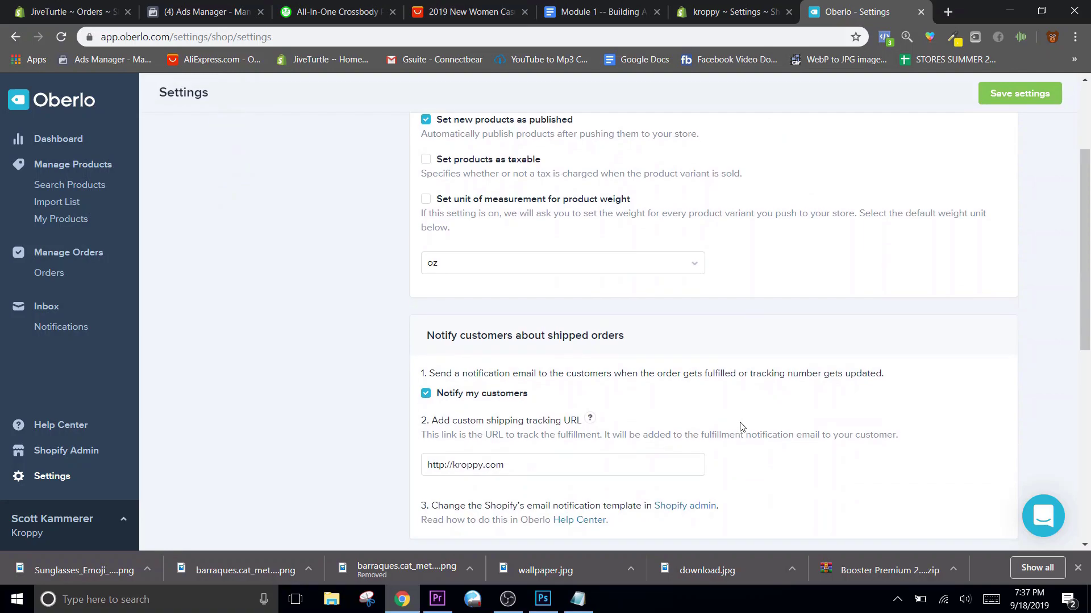
pyautogui.scroll(-4, 663, 369)
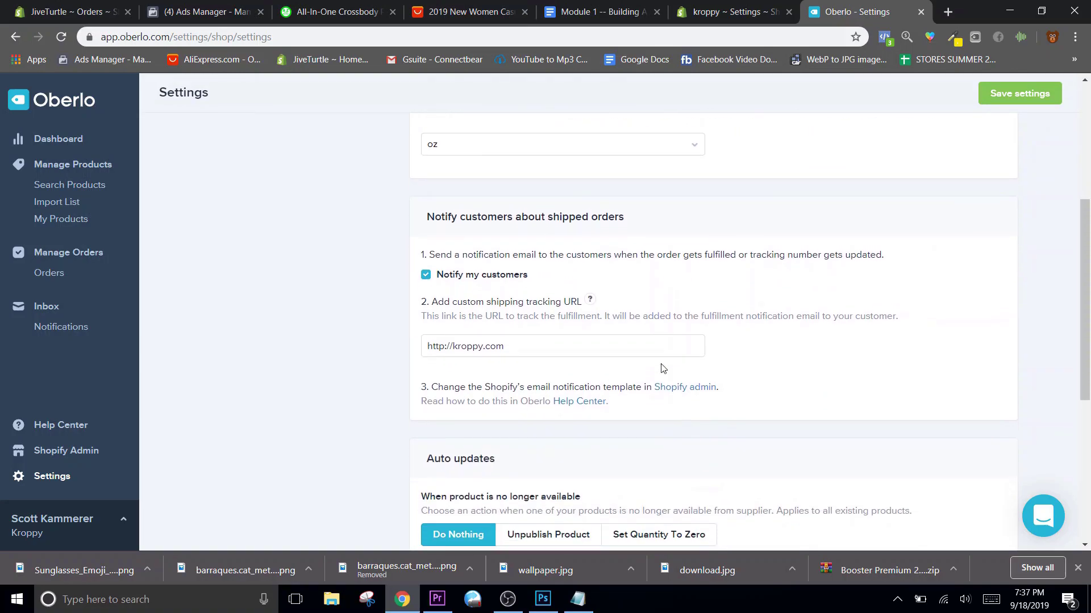
pyautogui.scroll(-1, 663, 368)
pyautogui.scroll(-3, 662, 369)
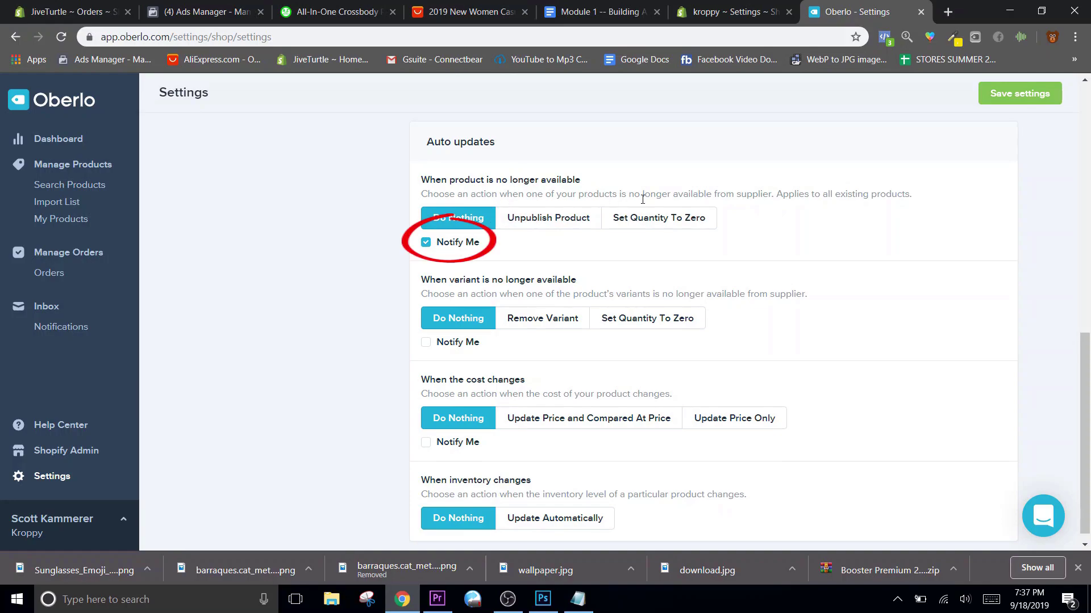
pyautogui.scroll(5, 643, 203)
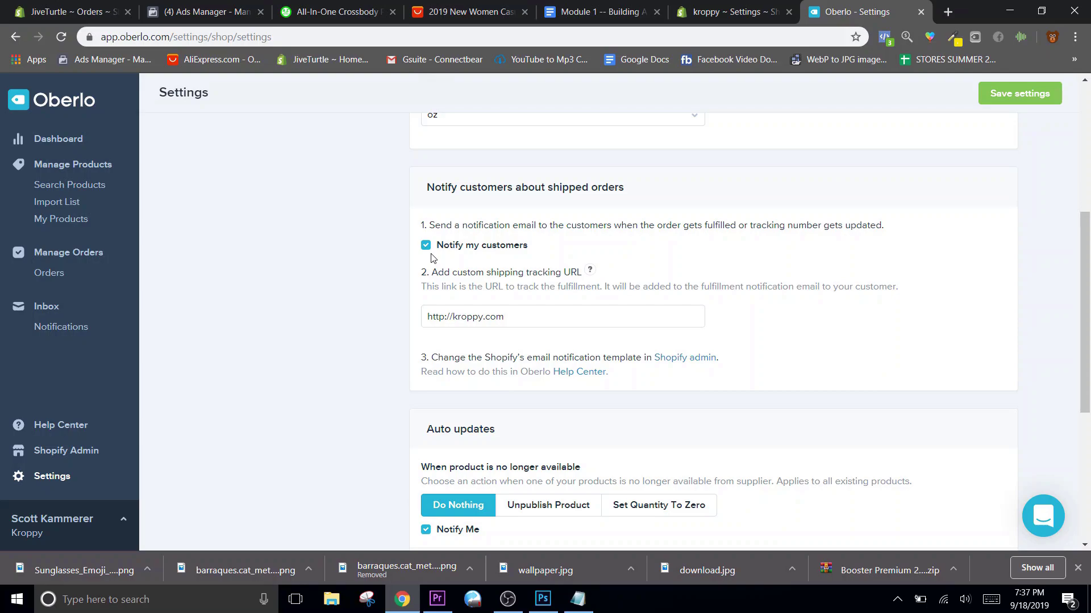
pyautogui.scroll(-5, 659, 340)
pyautogui.scroll(10, 659, 340)
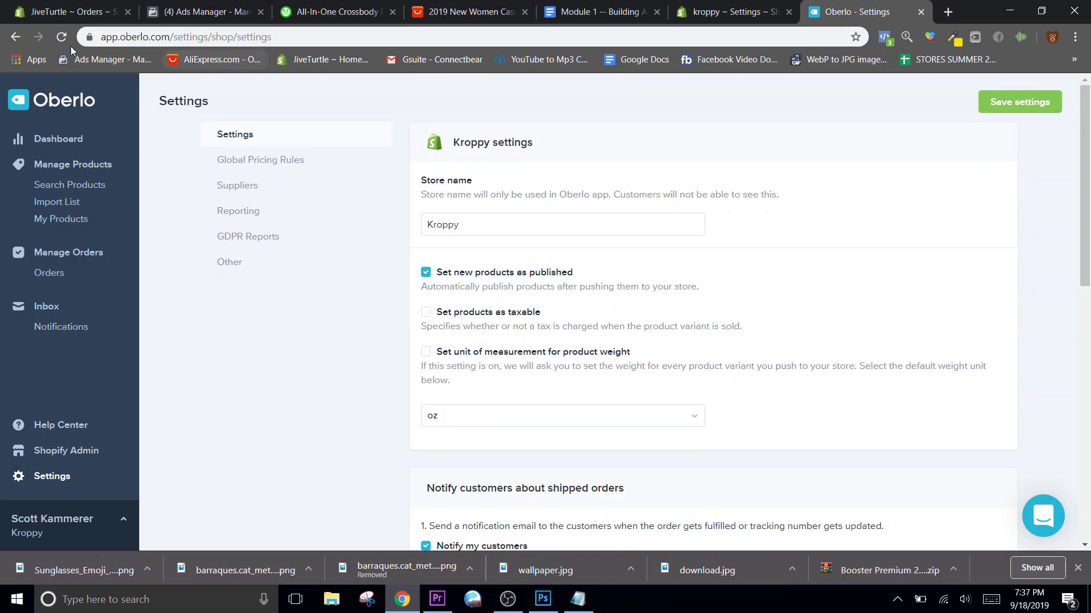
pyautogui.click(16, 37)
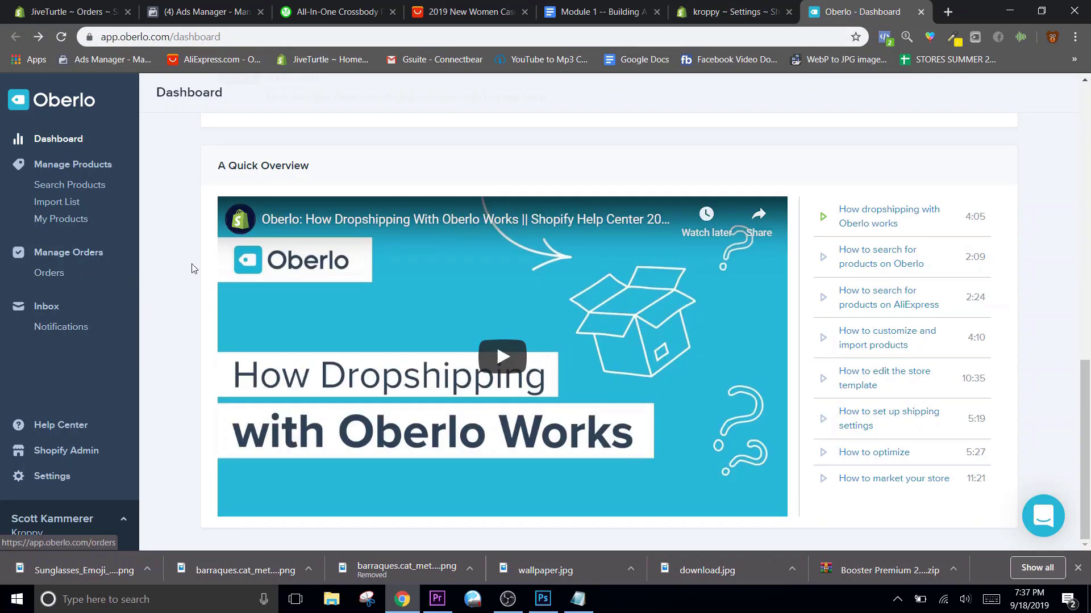
pyautogui.click(921, 12)
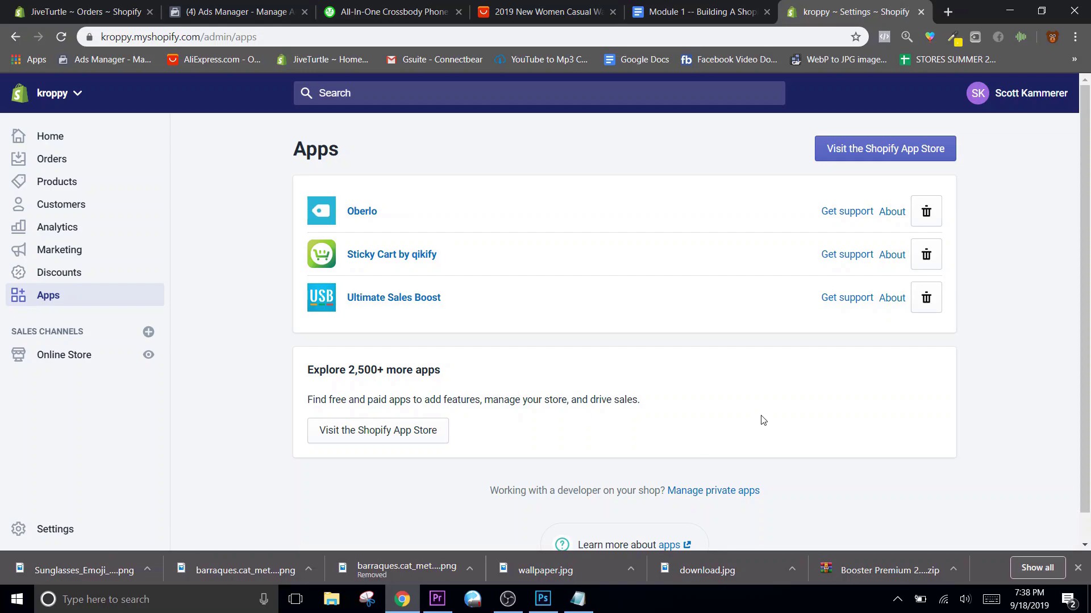
# Open Sticky Cart by qikify, inspect its Sticky Button and Sticky bar settings including the bar's style options, and close it.
pyautogui.click(372, 260)
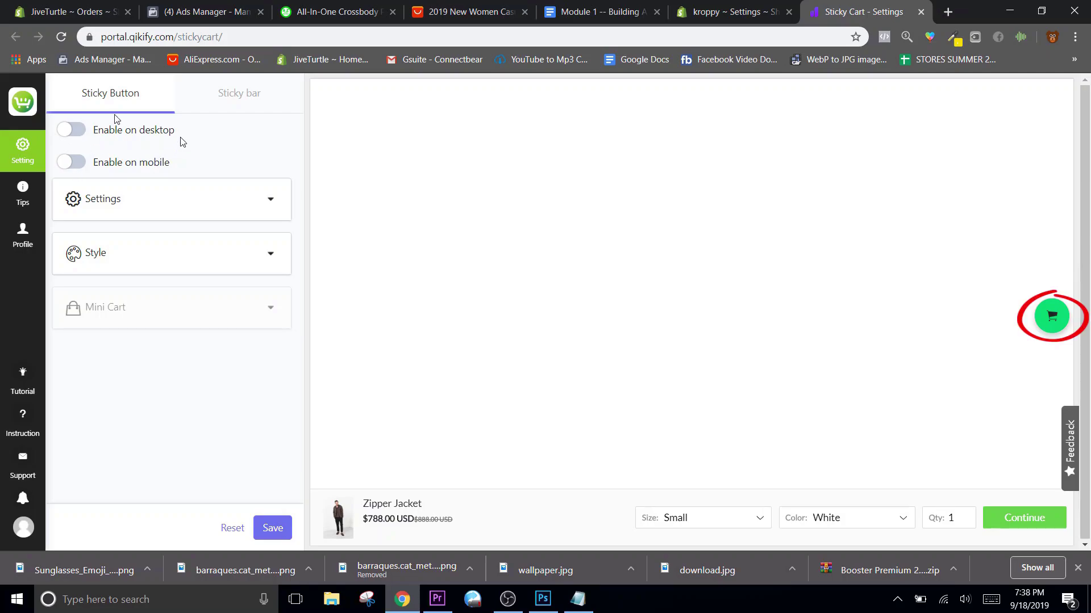
pyautogui.click(227, 105)
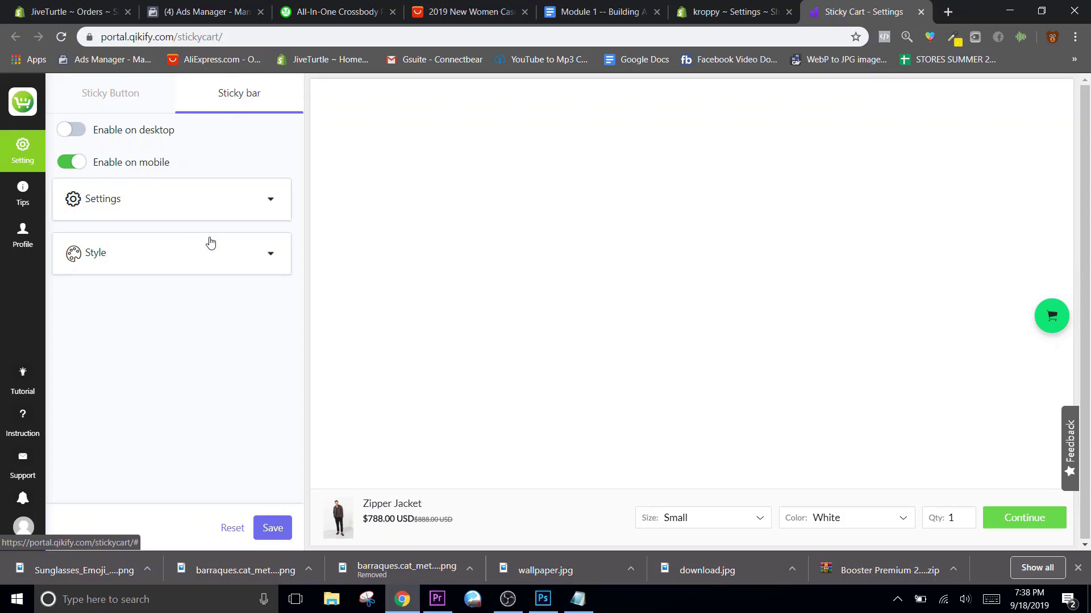
pyautogui.click(237, 252)
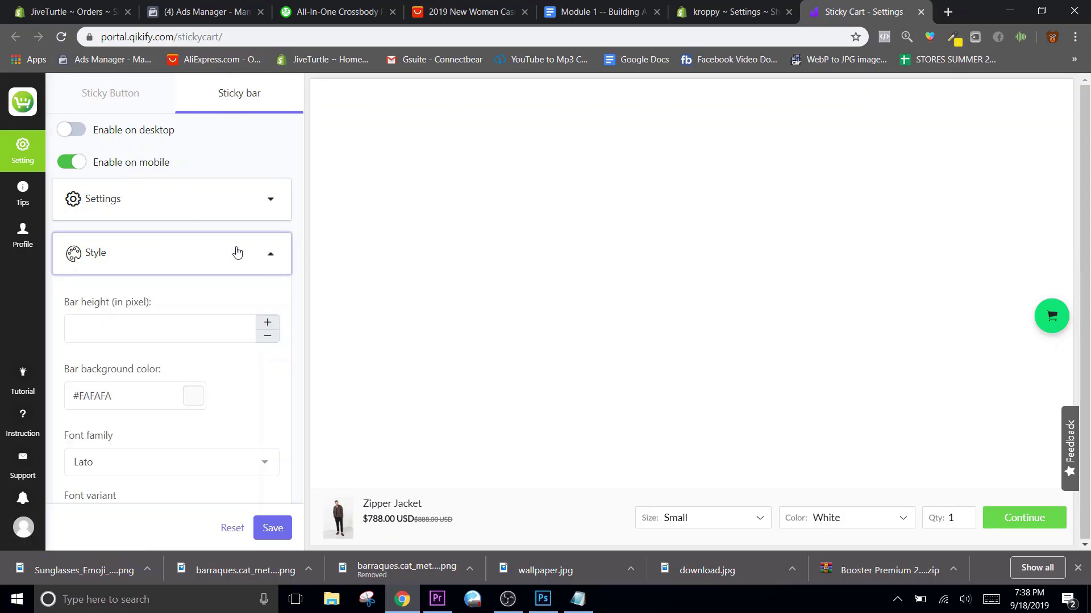
pyautogui.click(237, 253)
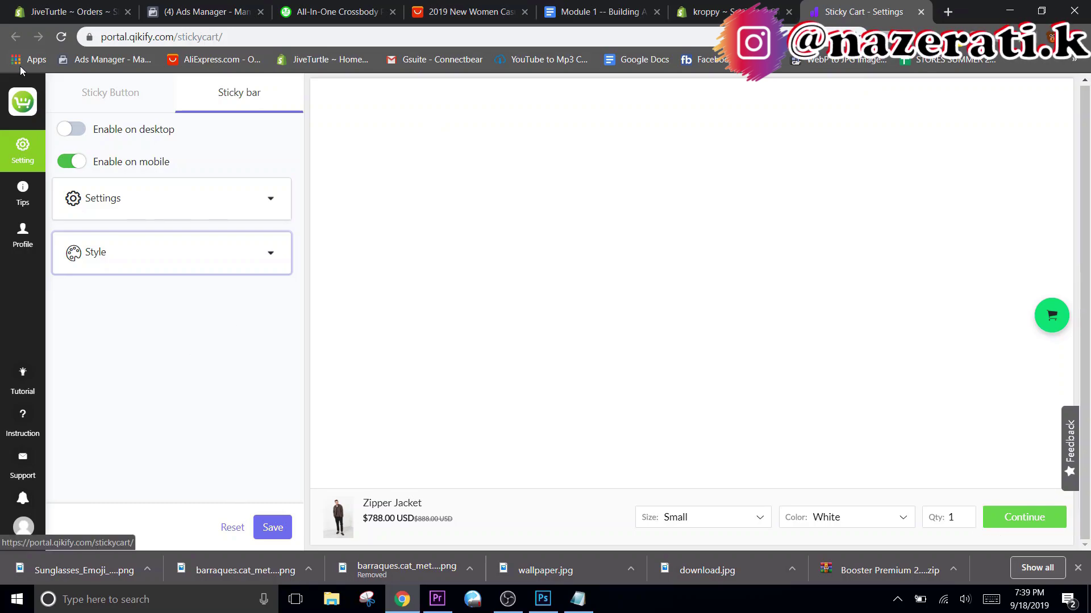
pyautogui.hotkey('ctrl', 'w')
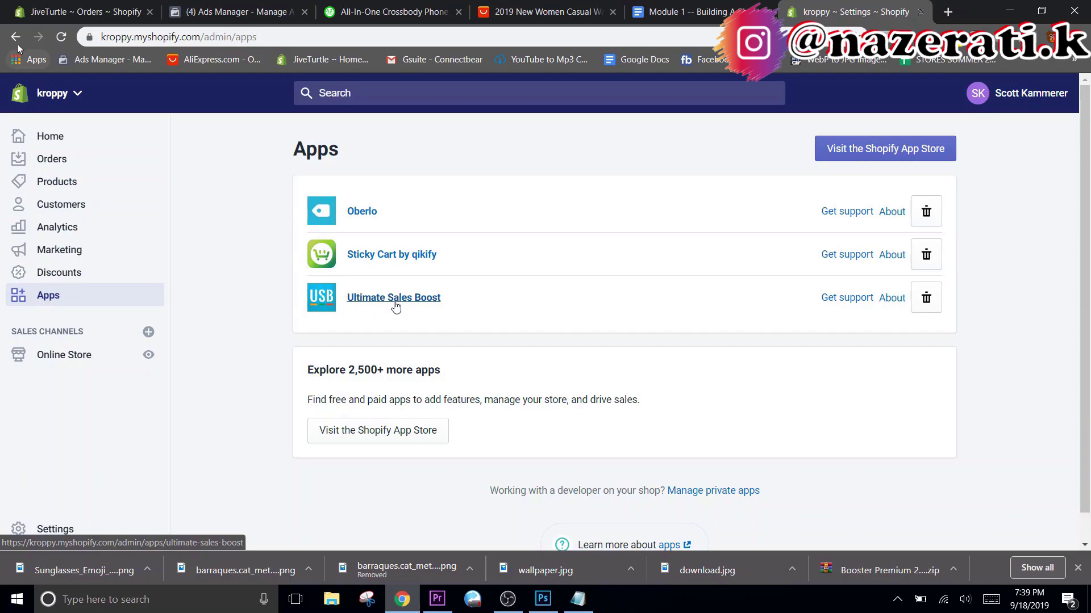
# Open the My Free Shipping Boost campaign in Ultimate Sales Boost and examine its product page configuration, especially the message displayed after the price.
pyautogui.click(395, 302)
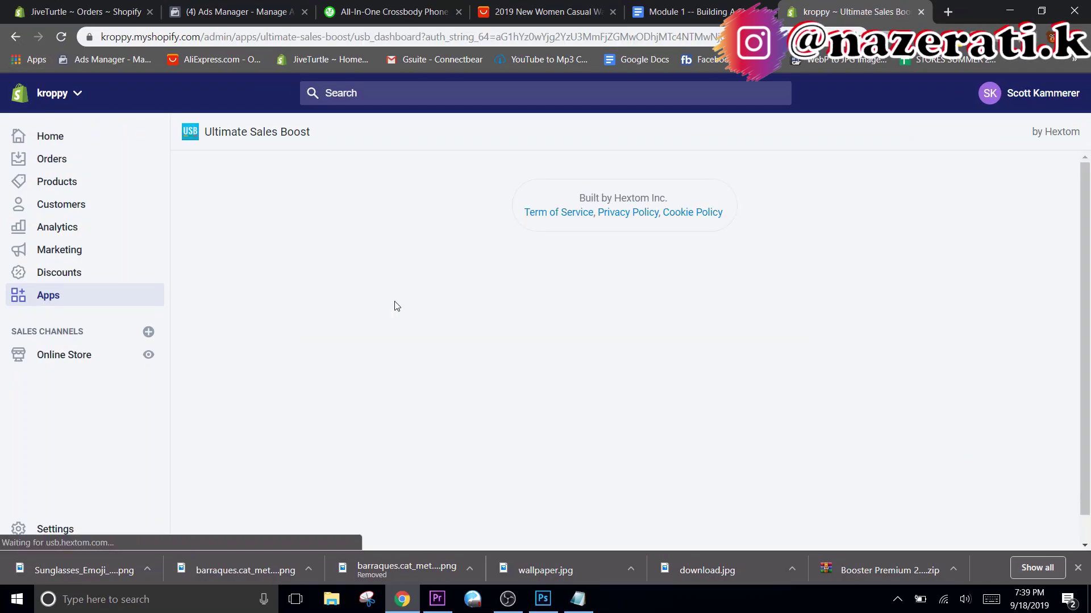
pyautogui.click(772, 357)
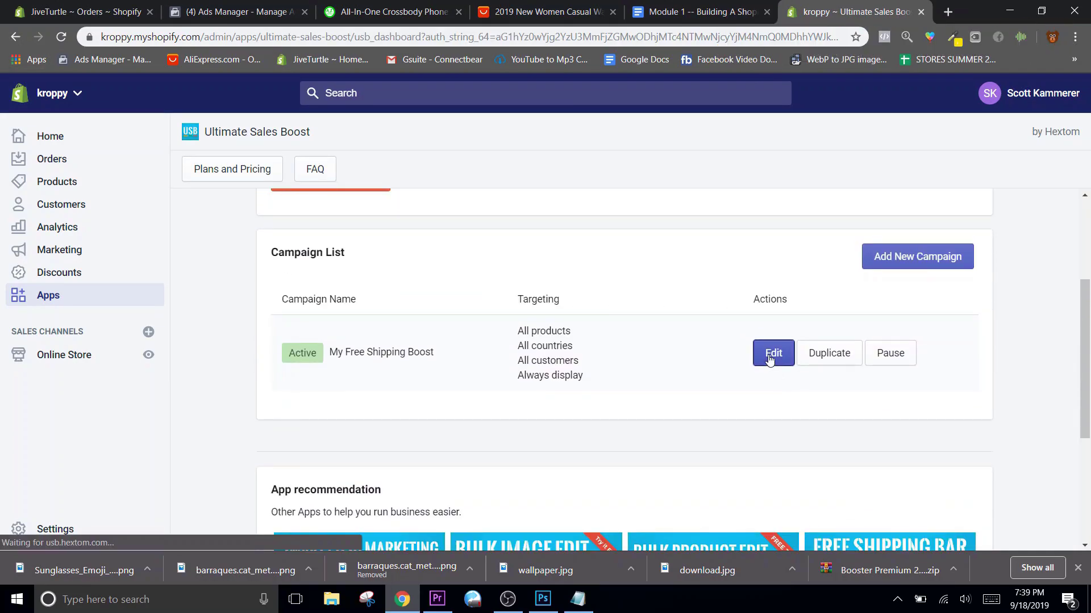
pyautogui.scroll(-1, 475, 341)
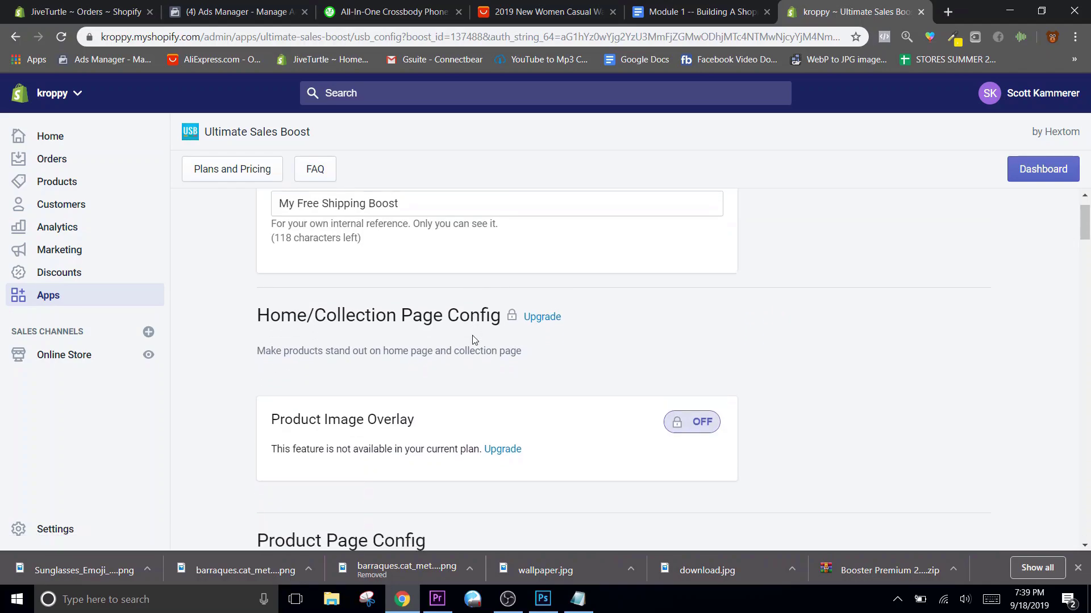
pyautogui.scroll(-4, 472, 336)
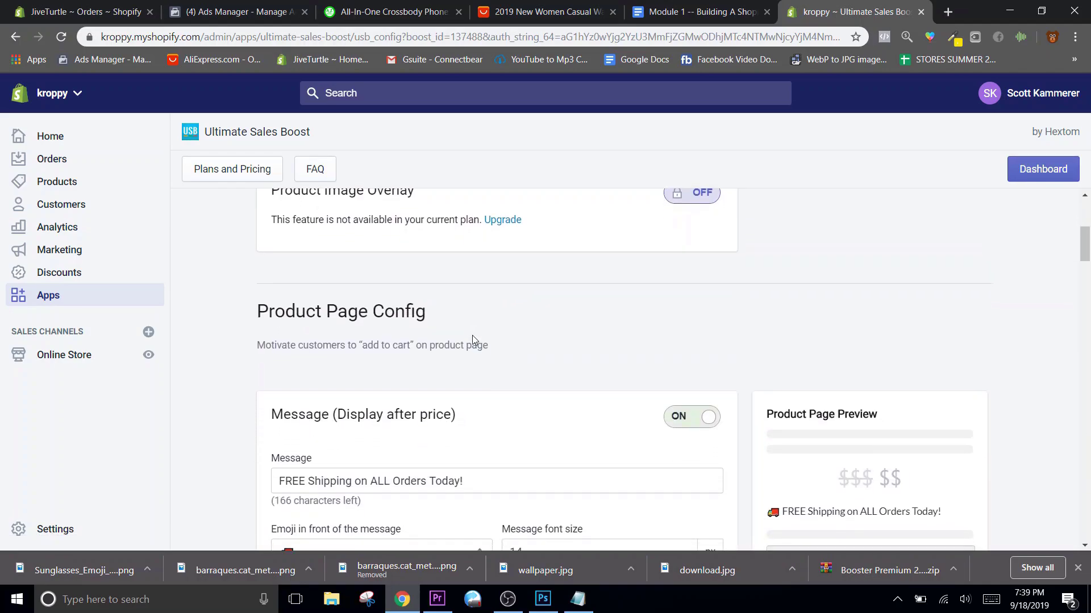
pyautogui.scroll(1, 472, 339)
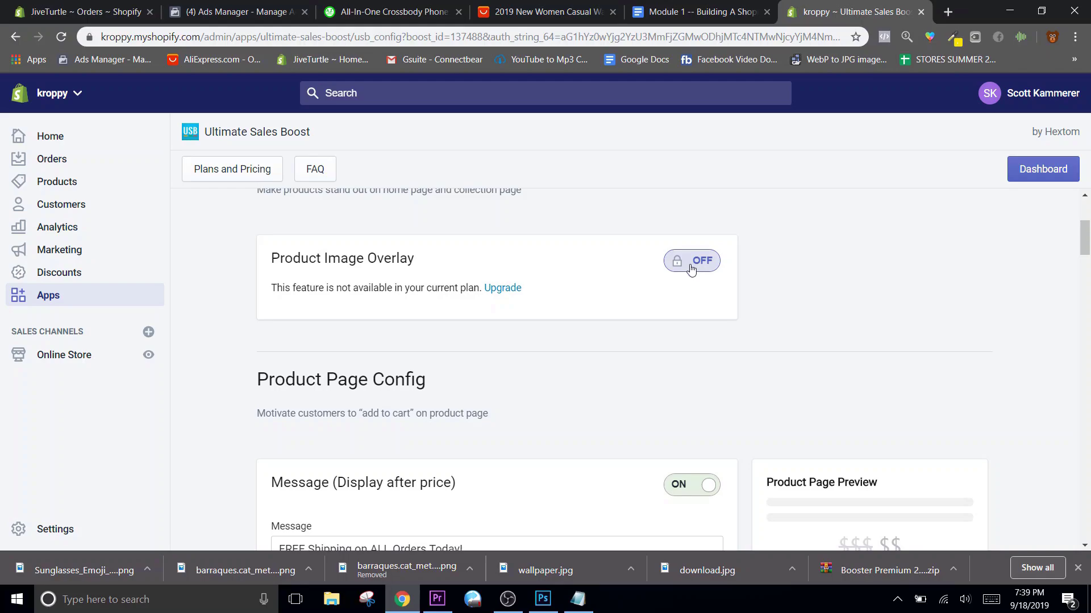
pyautogui.scroll(-3, 695, 364)
pyautogui.scroll(-6, 698, 364)
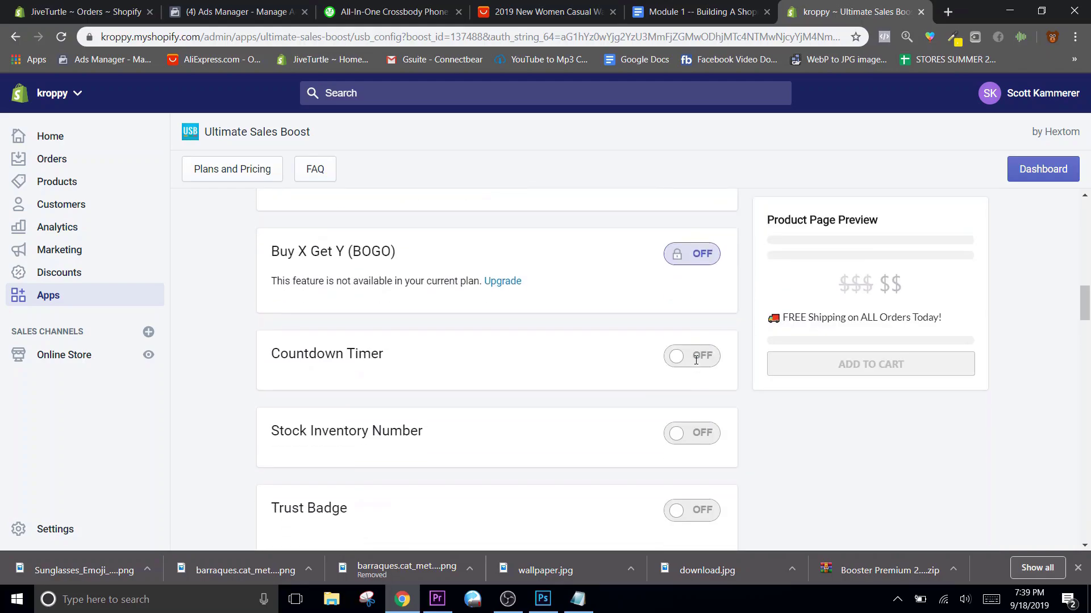
pyautogui.scroll(7, 697, 364)
pyautogui.scroll(-1, 698, 364)
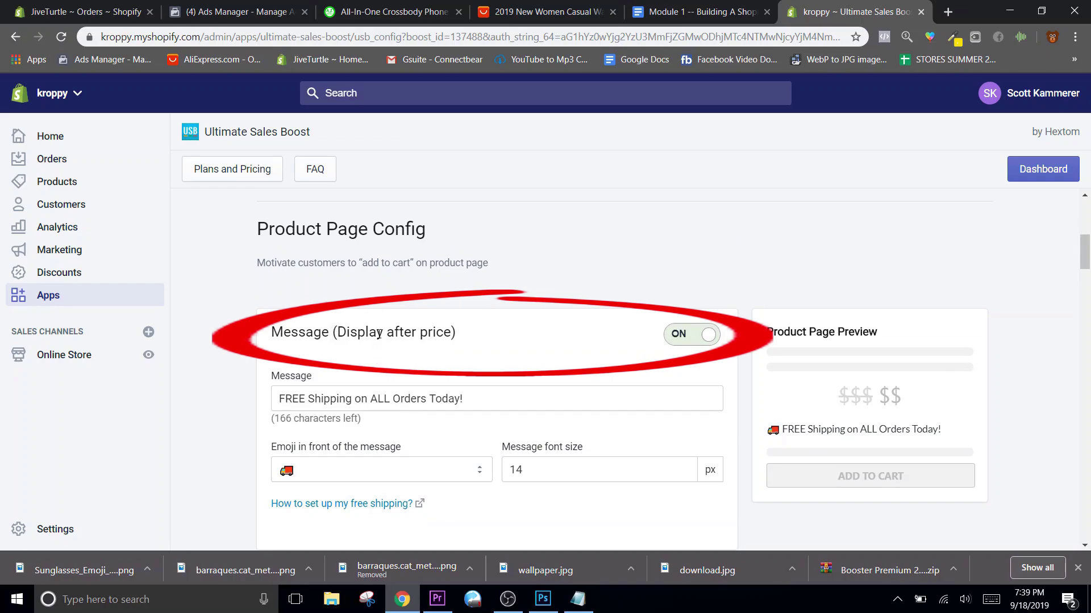
pyautogui.scroll(-1, 492, 346)
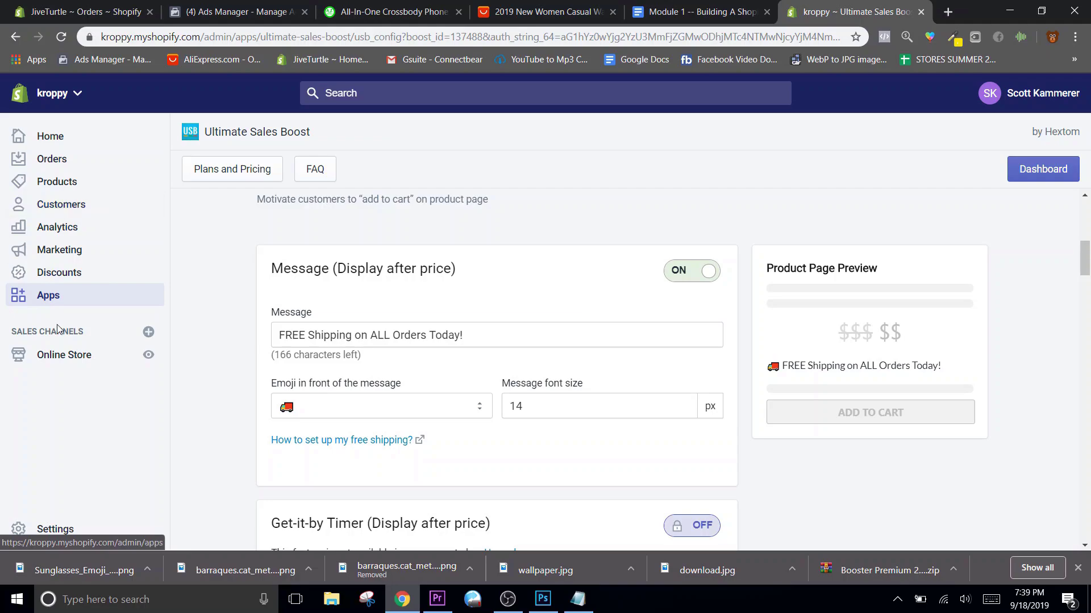
# View the kroppy online store's themes and open the store's General settings.
pyautogui.click(61, 354)
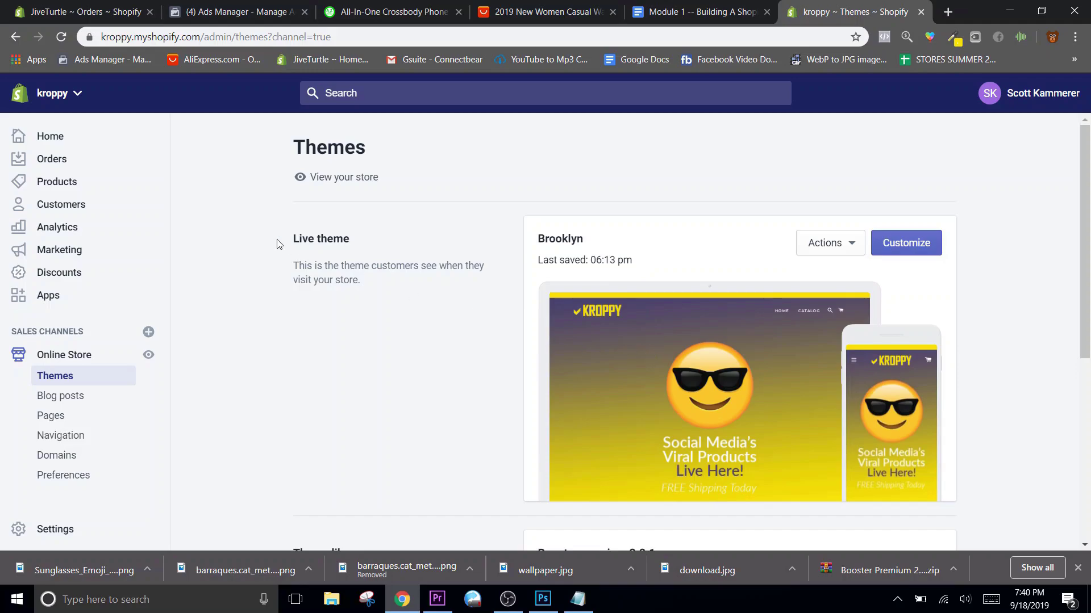
pyautogui.click(55, 530)
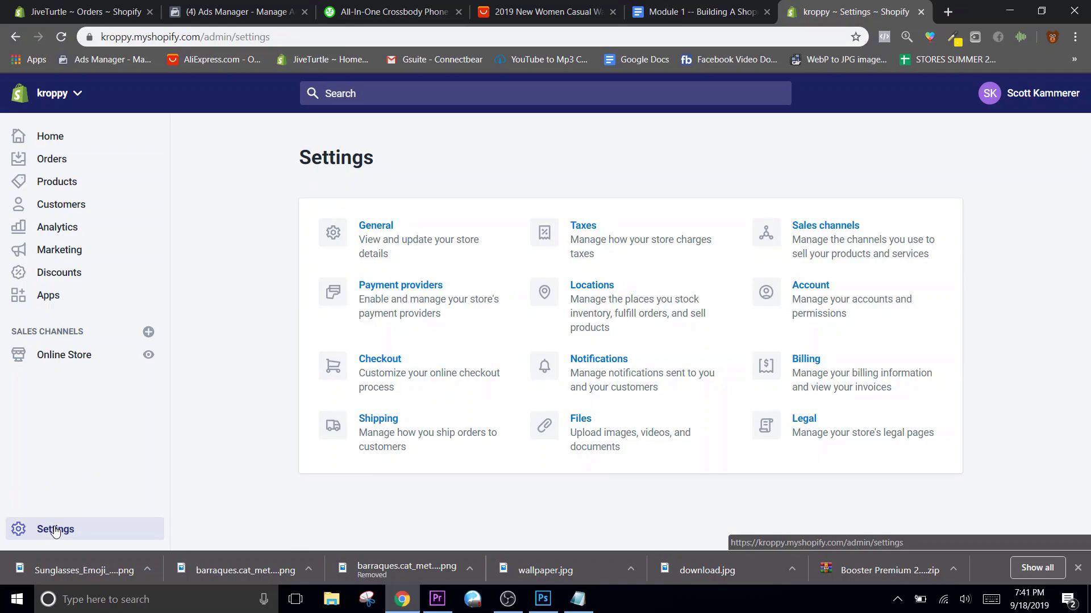
pyautogui.click(405, 243)
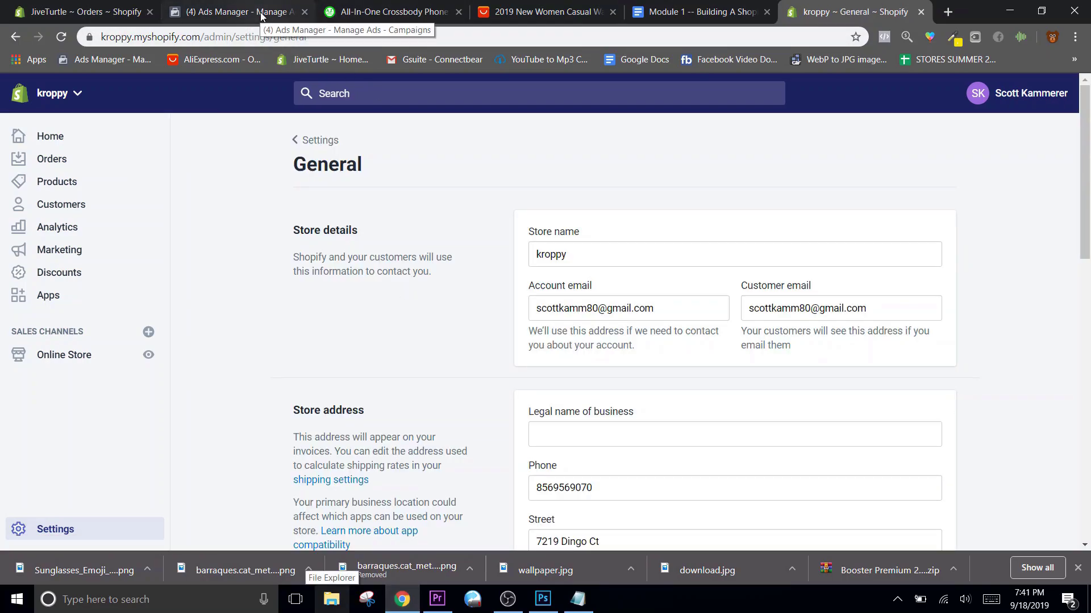
# Go back to the Module 1 document and review the footer, keys to remember, email forwarding, General and payment provider items.
pyautogui.click(672, 12)
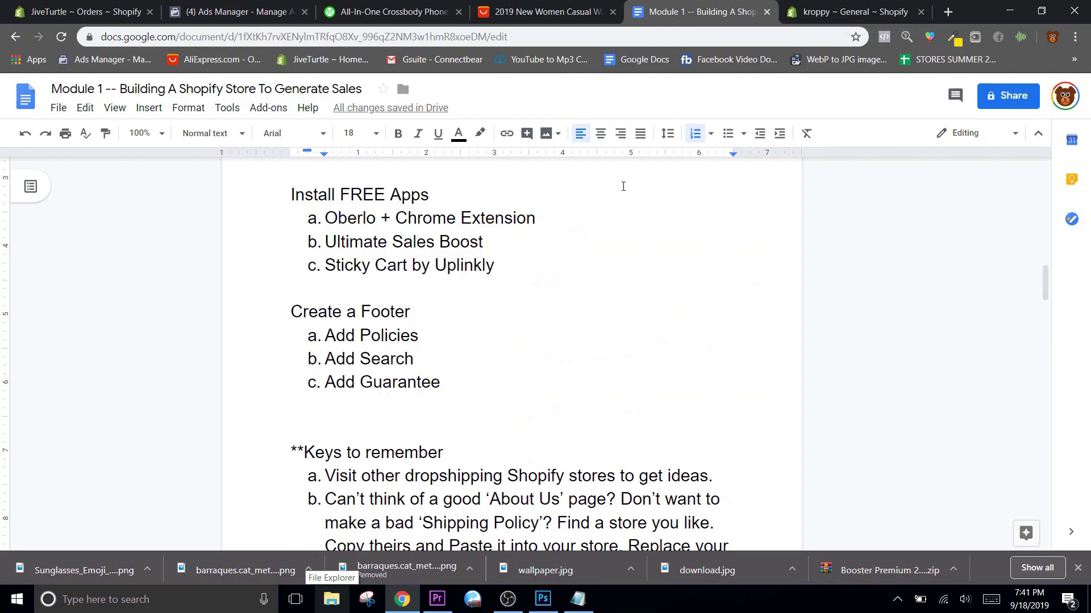
pyautogui.scroll(-1, 623, 186)
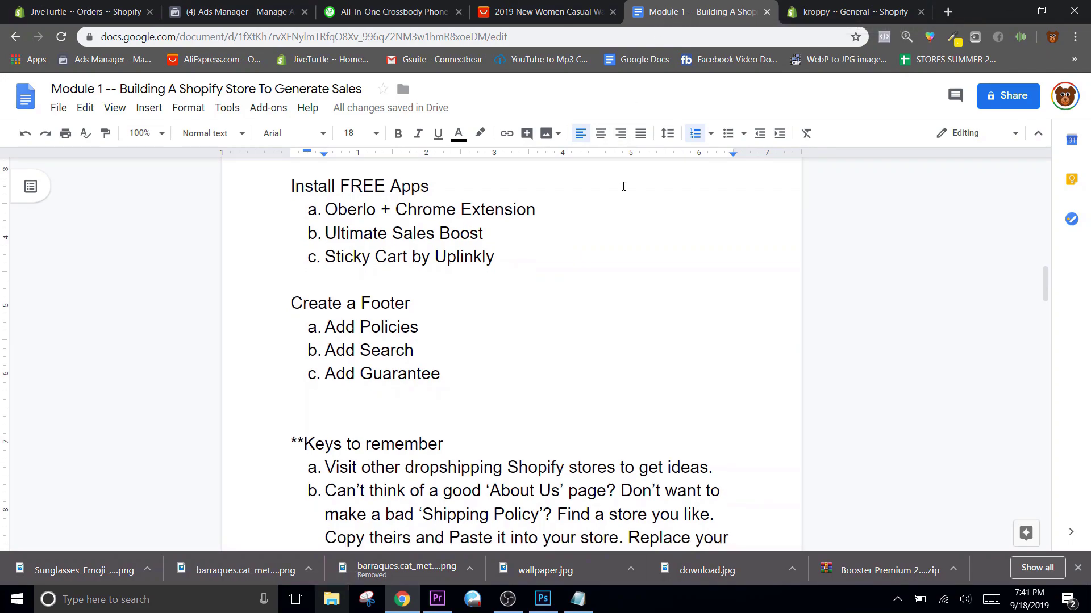
pyautogui.scroll(-2, 623, 186)
pyautogui.scroll(-1, 623, 187)
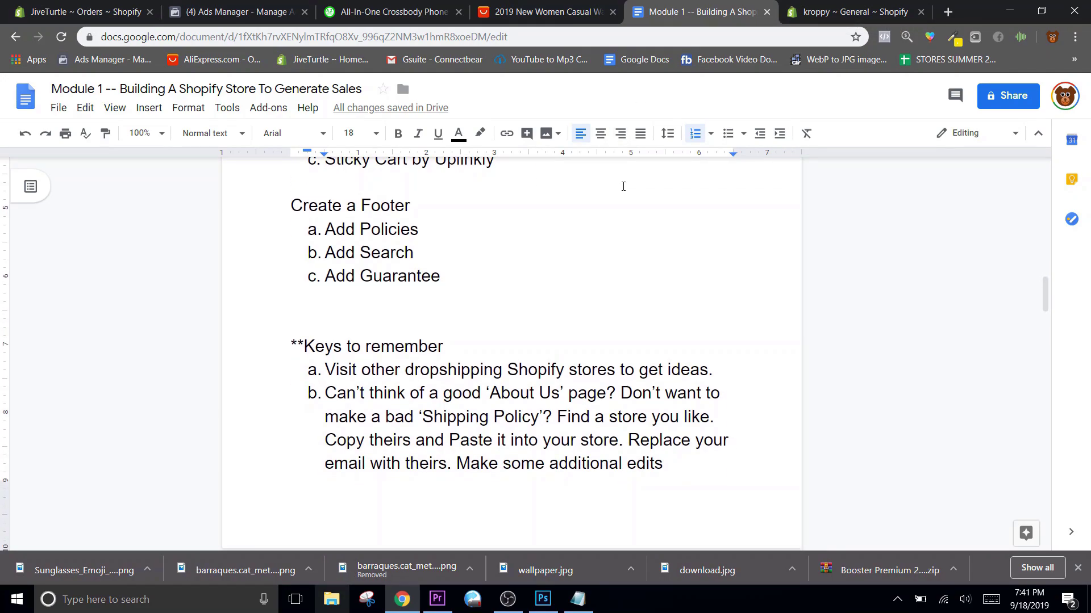
pyautogui.scroll(-3, 623, 187)
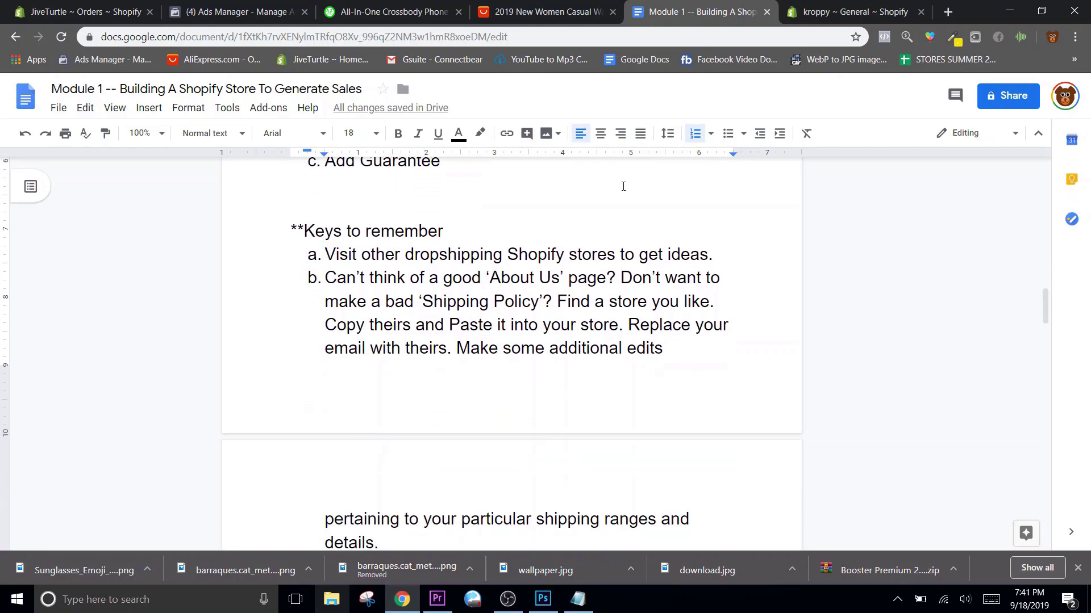
pyautogui.scroll(-1, 623, 187)
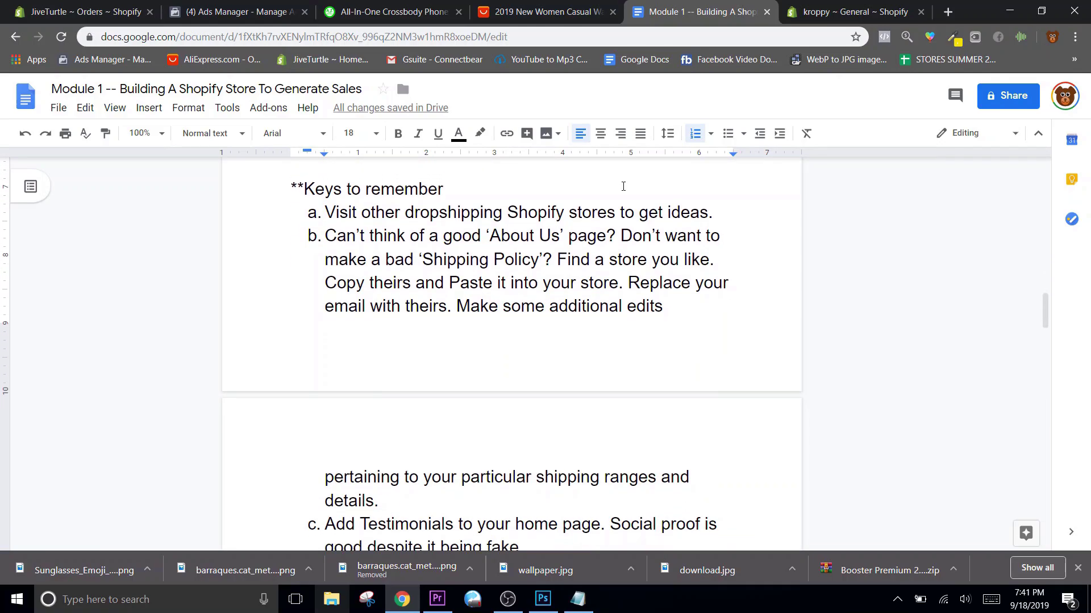
pyautogui.scroll(-1, 623, 186)
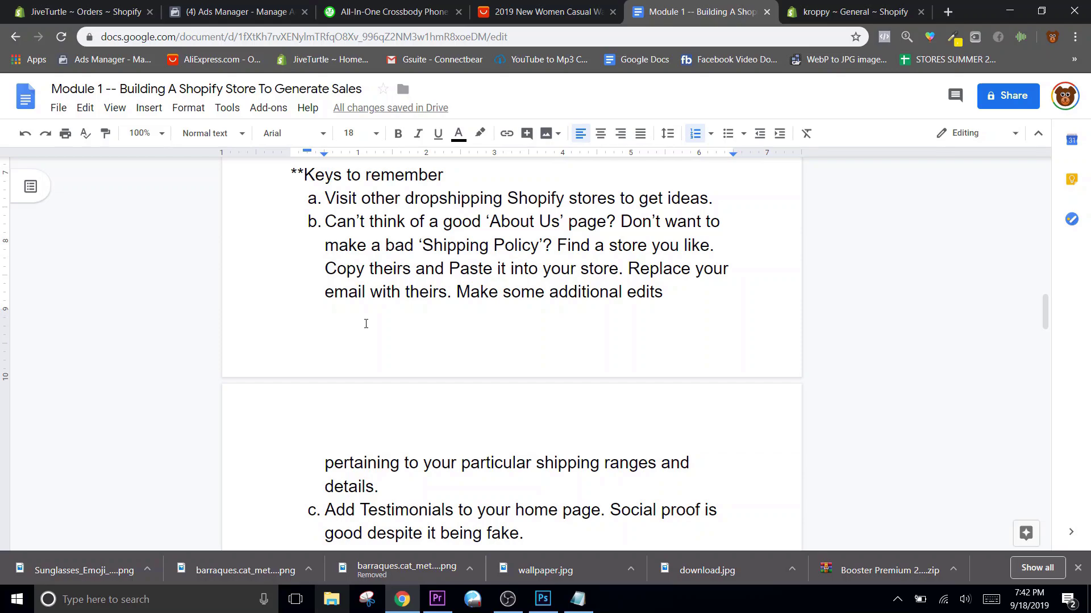
pyautogui.scroll(-5, 366, 324)
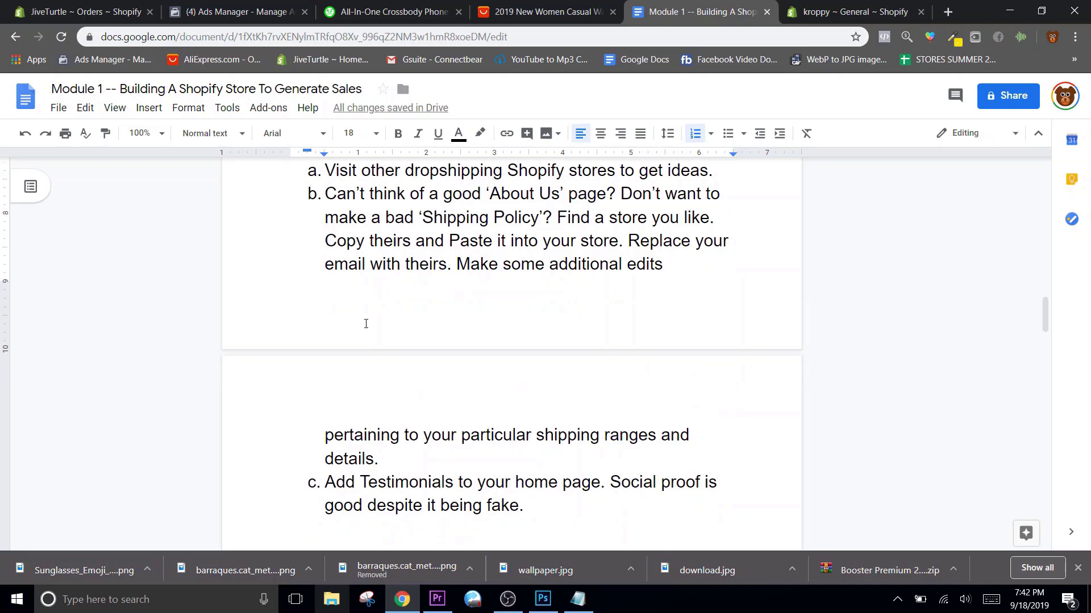
pyautogui.scroll(-1, 366, 324)
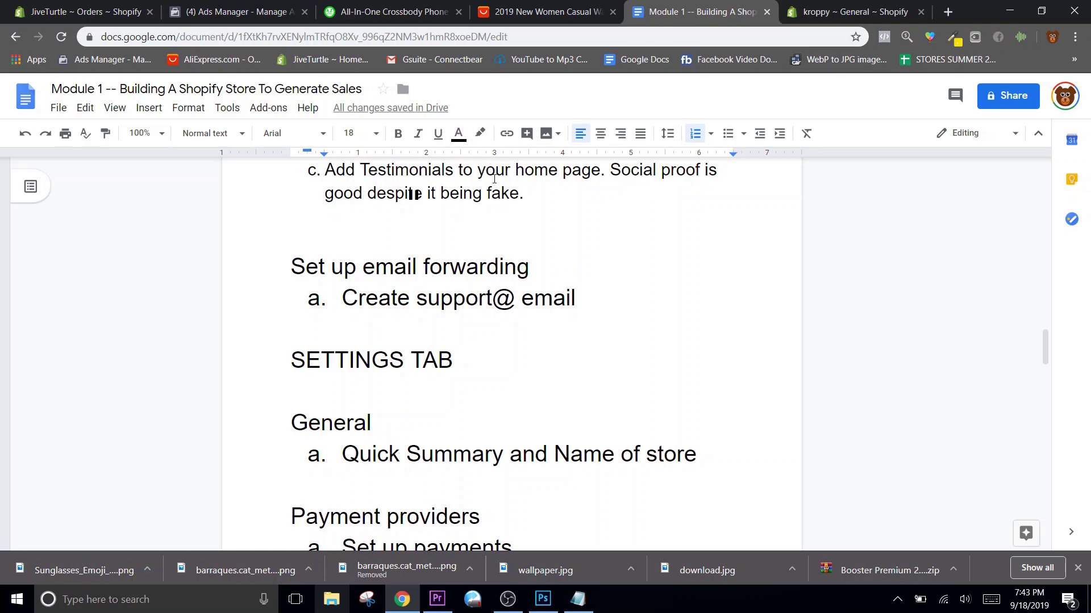
pyautogui.scroll(-1, 494, 179)
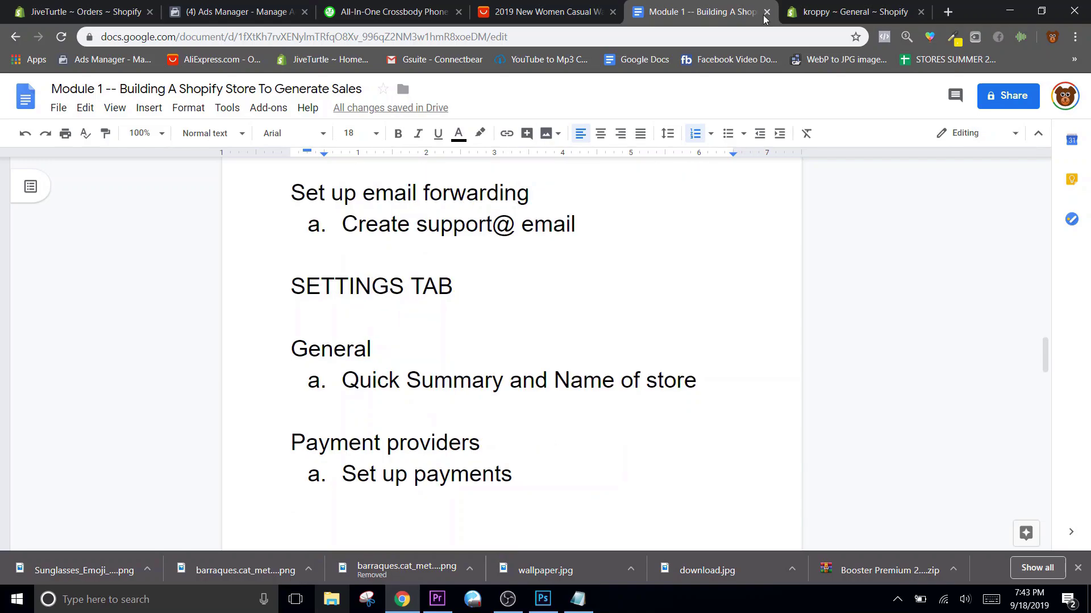
# Examine the email forwarding of the kroppy.com domain in the kroppy store's Domains page, and return to the themes overview.
pyautogui.click(824, 10)
pyautogui.click(59, 355)
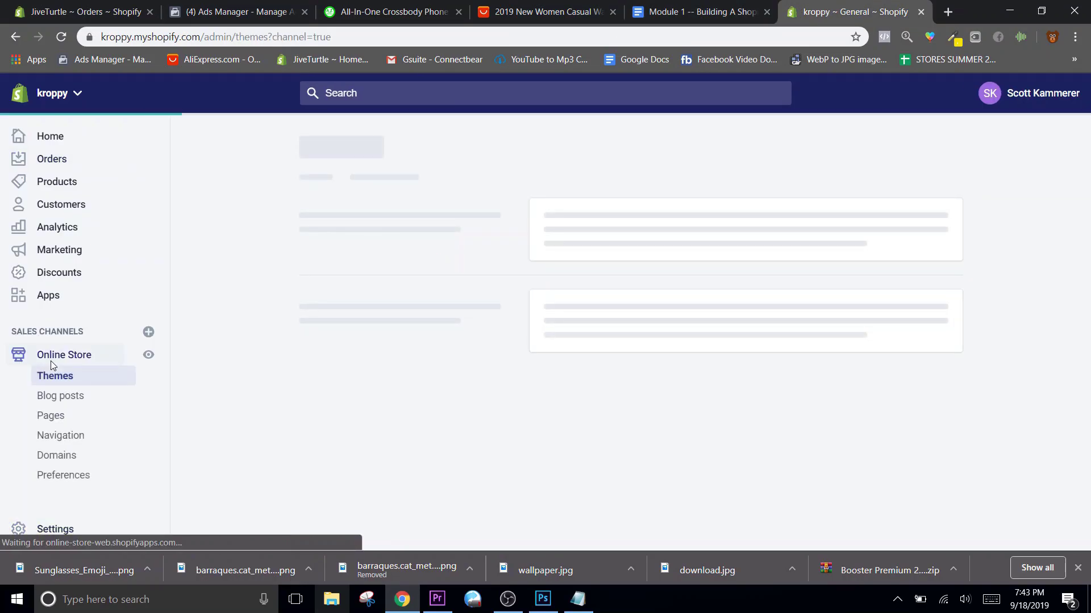
pyautogui.click(55, 455)
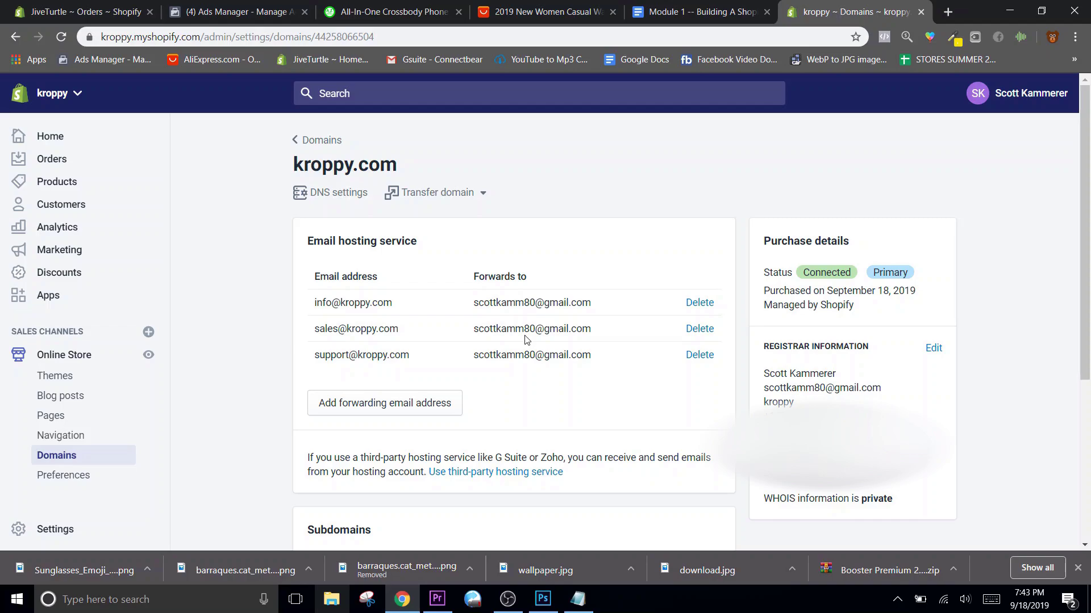
pyautogui.click(322, 140)
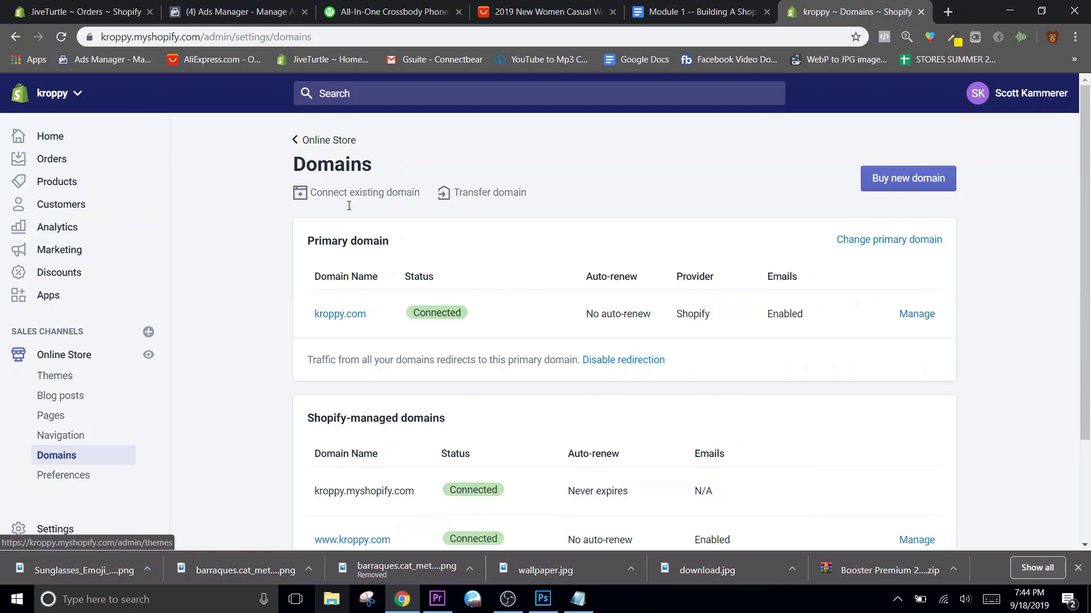
pyautogui.click(319, 142)
# Return to the Module 1 document and adjust the blank lines around the Checkout heading so it sits directly above its list.
pyautogui.hotkey('ctrl', 'shift', 'Tab')
pyautogui.scroll(-2, 530, 304)
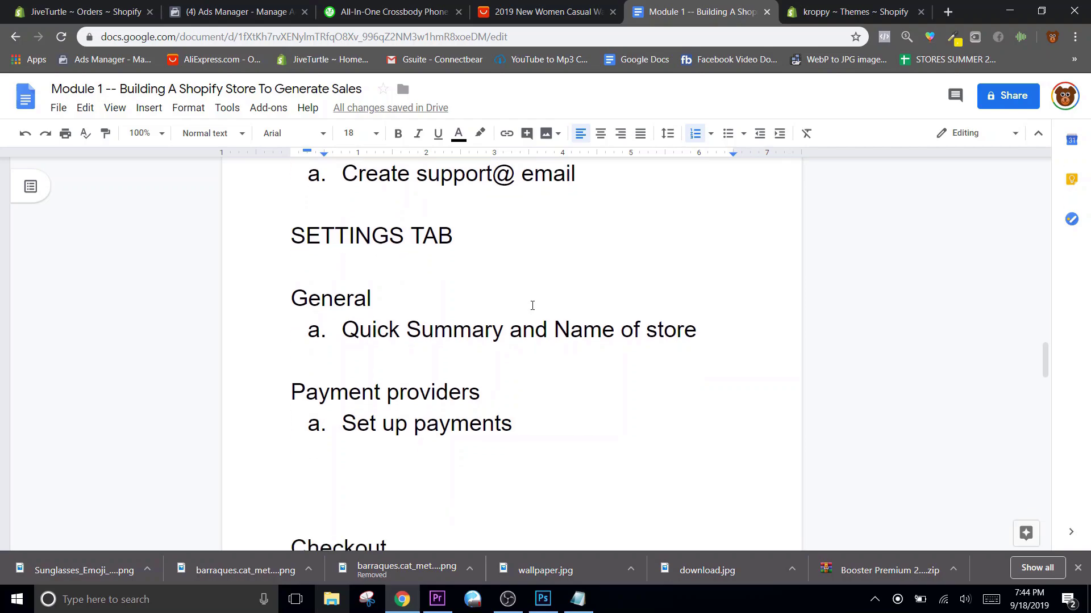
pyautogui.scroll(-1, 533, 305)
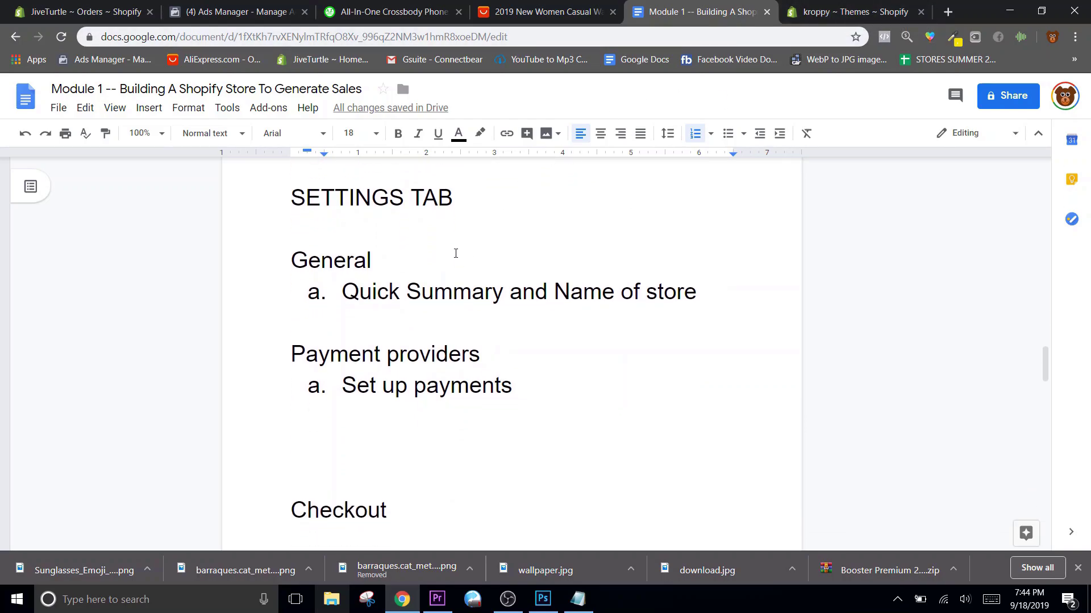
pyautogui.scroll(-1, 459, 259)
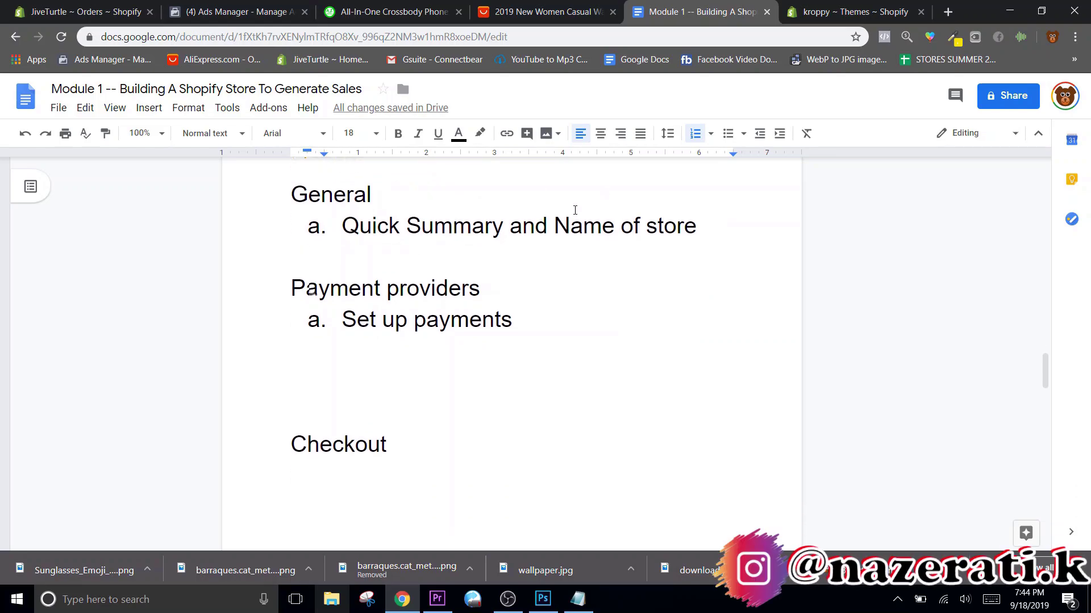
pyautogui.press('Return')
pyautogui.scroll(-1, 503, 272)
pyautogui.press('BackSpace')
pyautogui.scroll(-2, 503, 273)
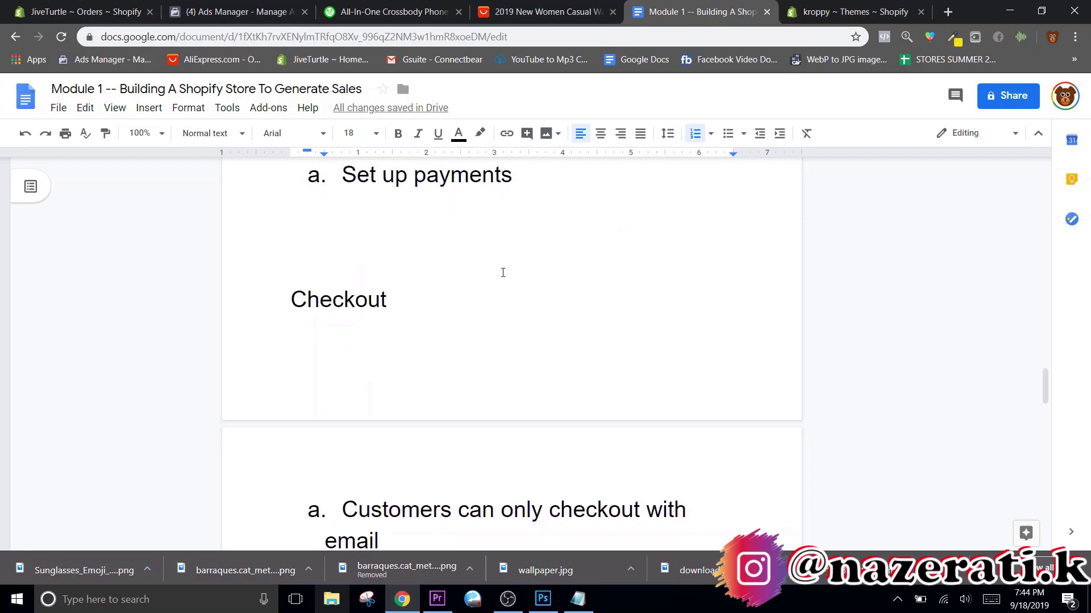
pyautogui.press('BackSpace')
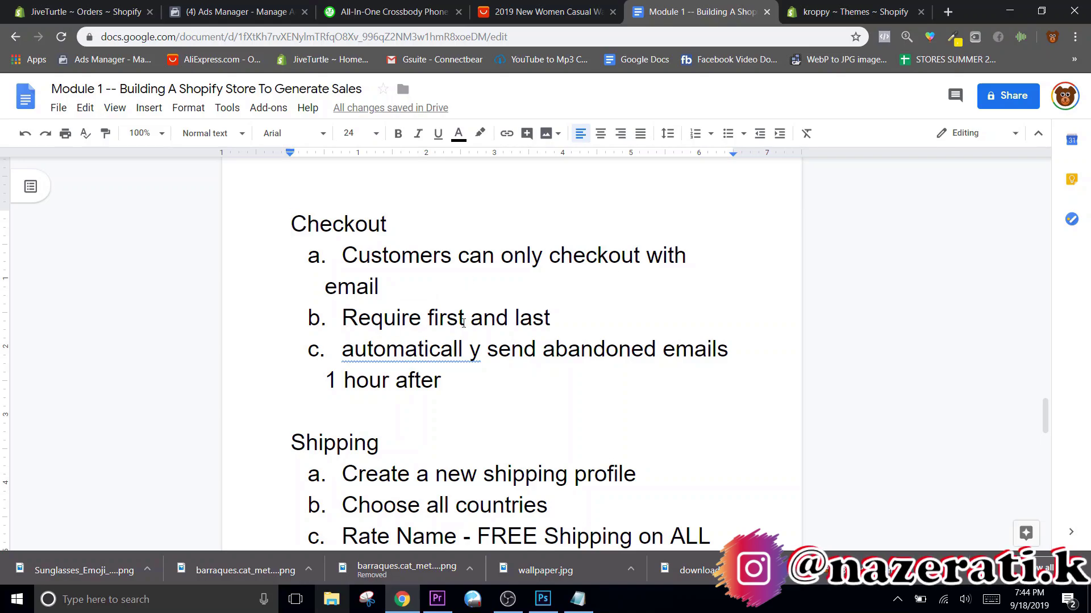
# In the Checkout list, complete item b as "Require first and last name" and remove the stray space from "automatically" in item c.
pyautogui.click(570, 318)
pyautogui.write('name')
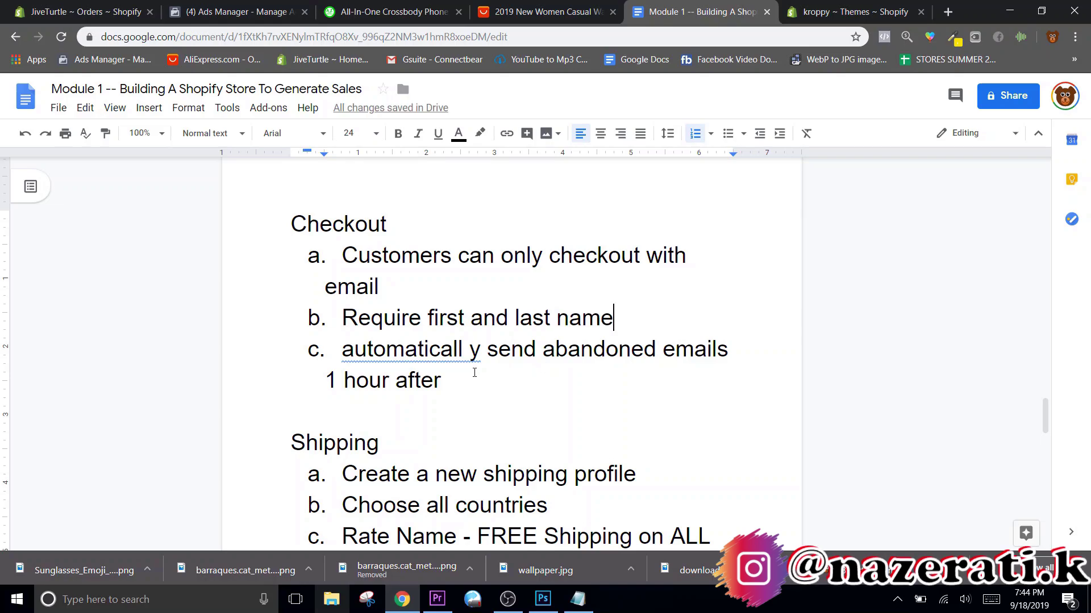
pyautogui.click(470, 349)
pyautogui.press('BackSpace')
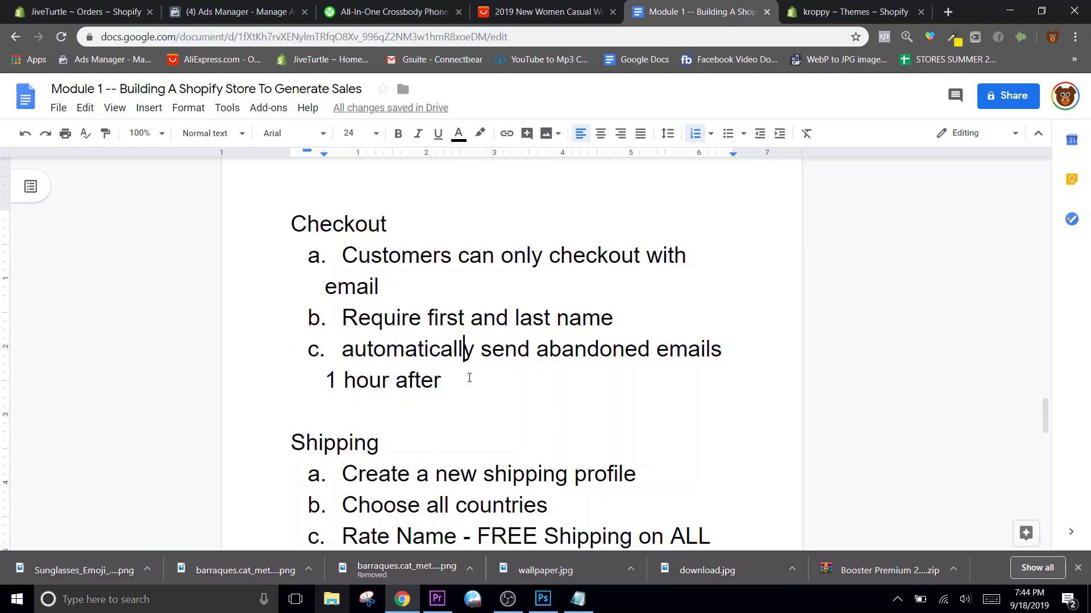
# Review the Shipping and Legal items of the Module 1 document.
pyautogui.scroll(-4, 469, 378)
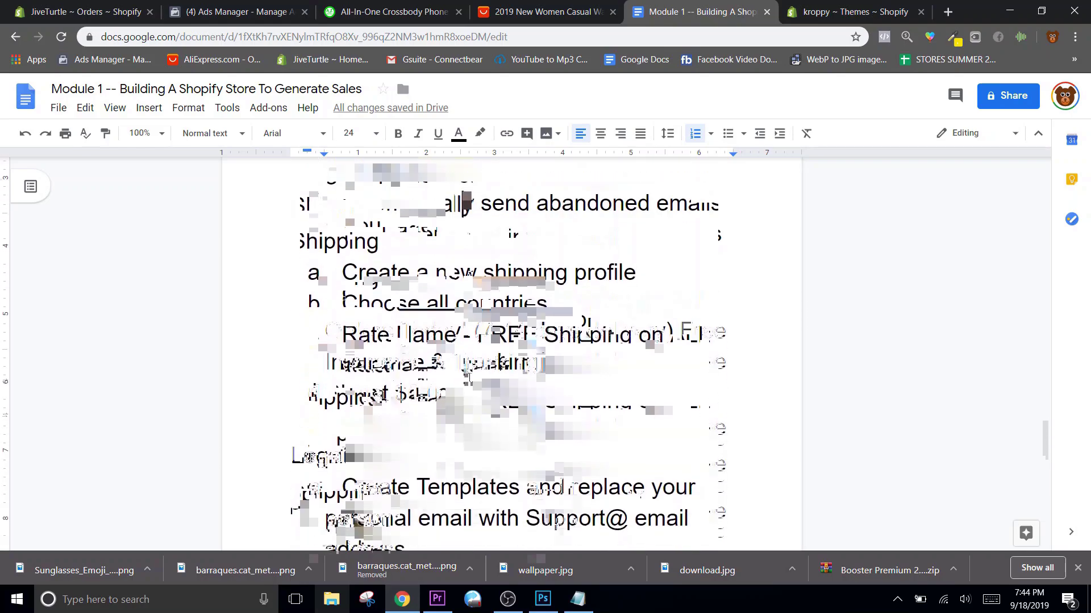
pyautogui.scroll(-1, 469, 378)
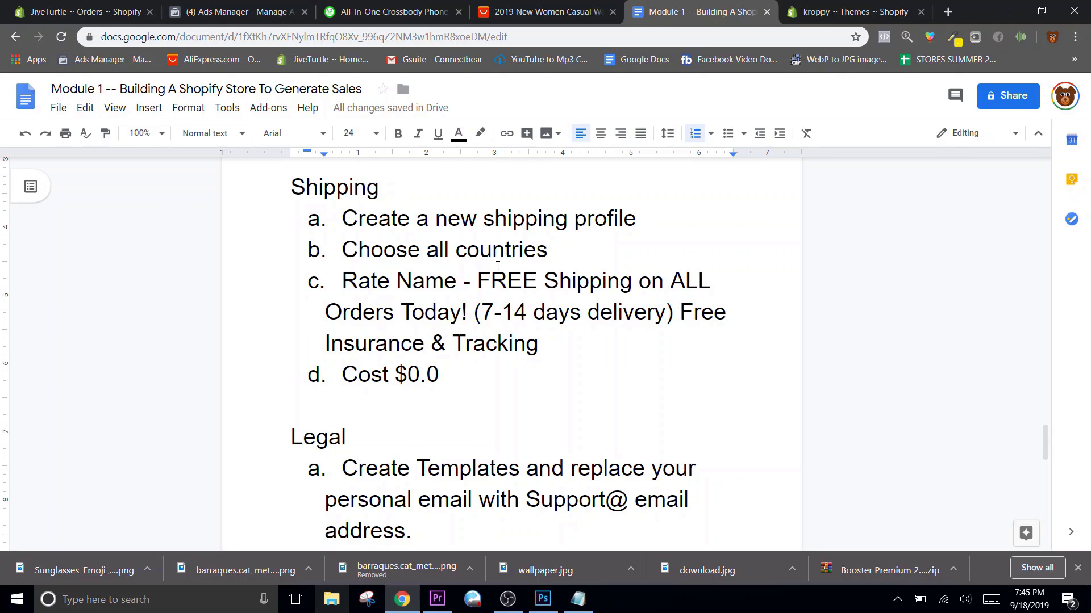
pyautogui.scroll(-1, 459, 366)
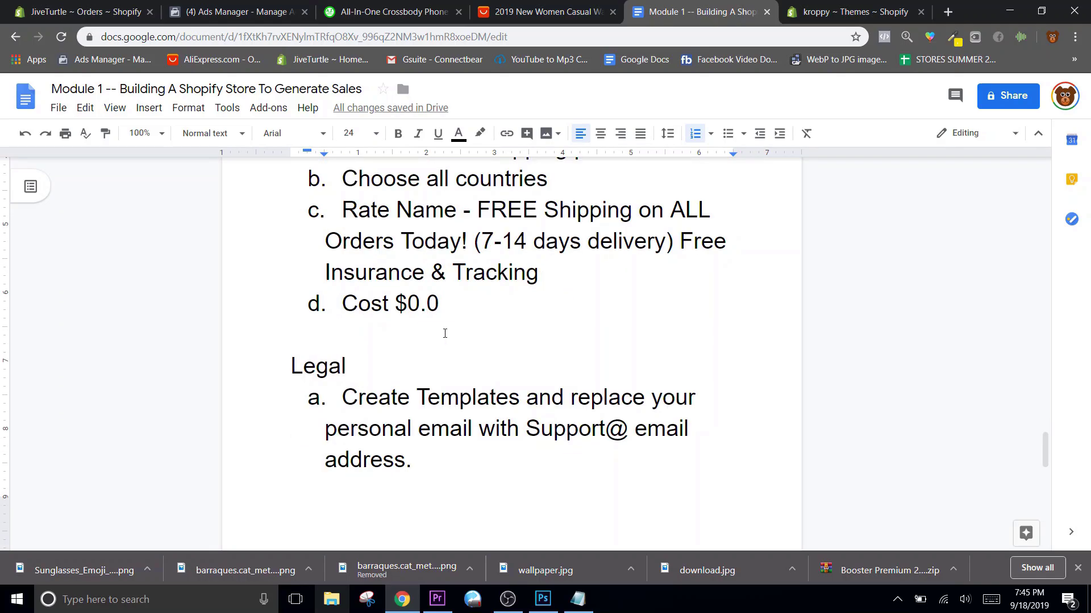
pyautogui.scroll(-3, 510, 182)
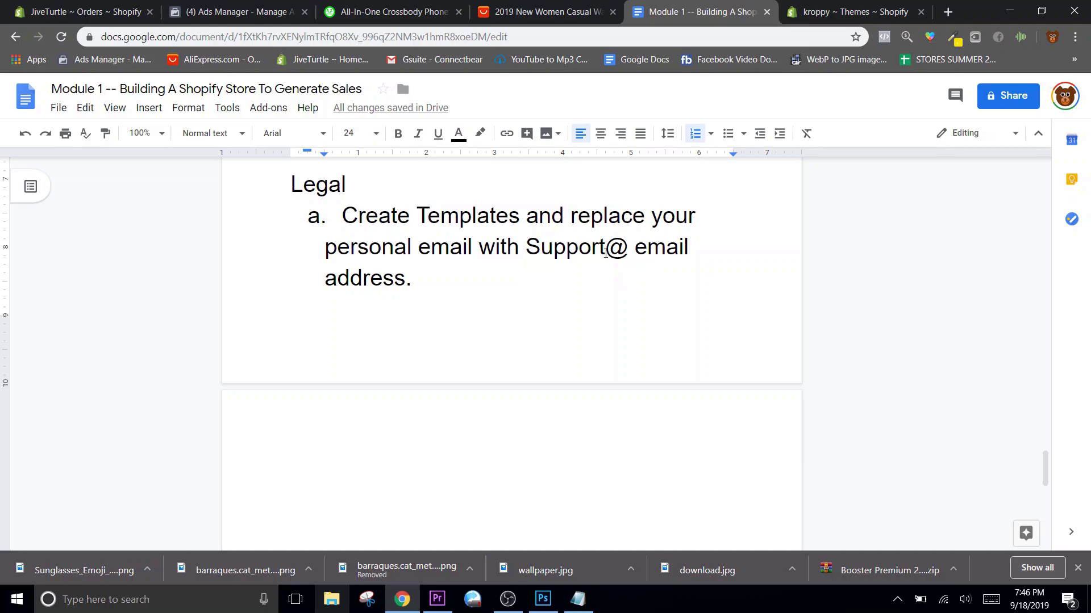
pyautogui.scroll(-2, 568, 296)
pyautogui.scroll(4, 550, 343)
pyautogui.scroll(2, 552, 345)
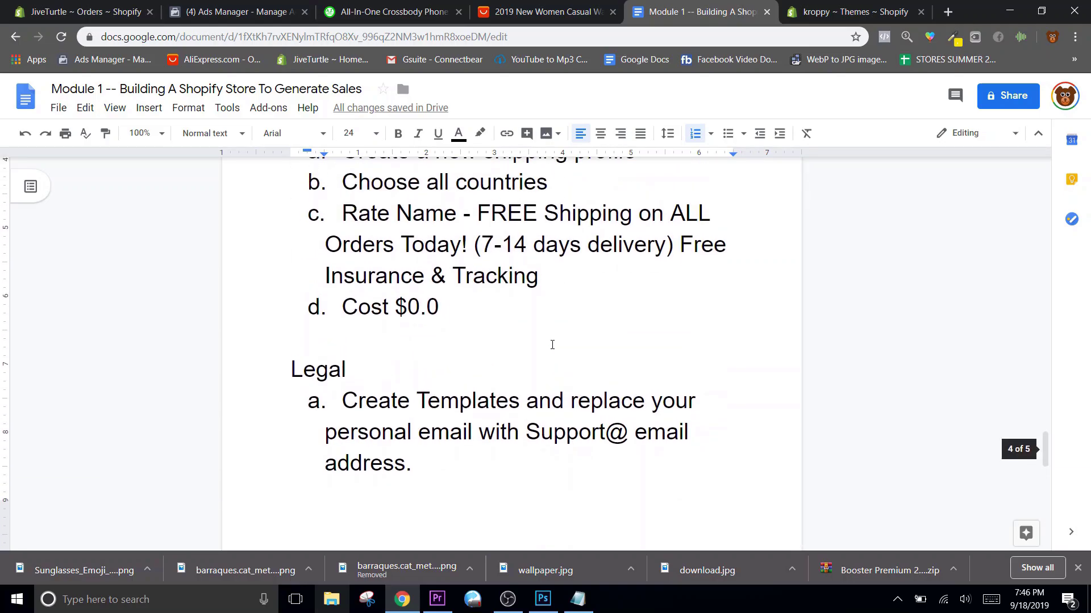
# Open the kroppy store's Legal settings and look over the refund policy.
pyautogui.click(829, 12)
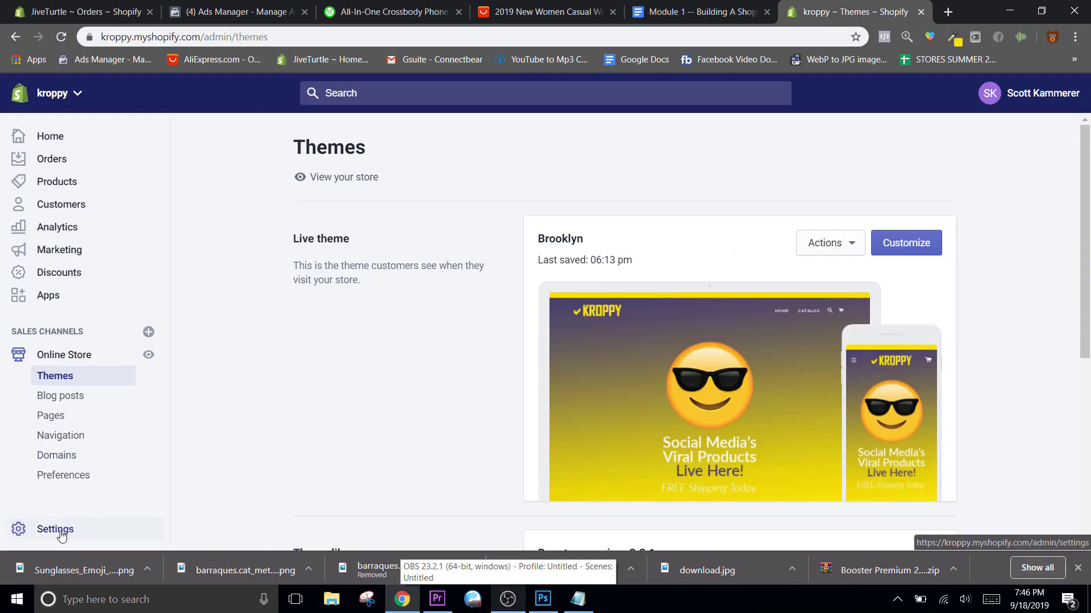
pyautogui.click(26, 529)
pyautogui.click(775, 414)
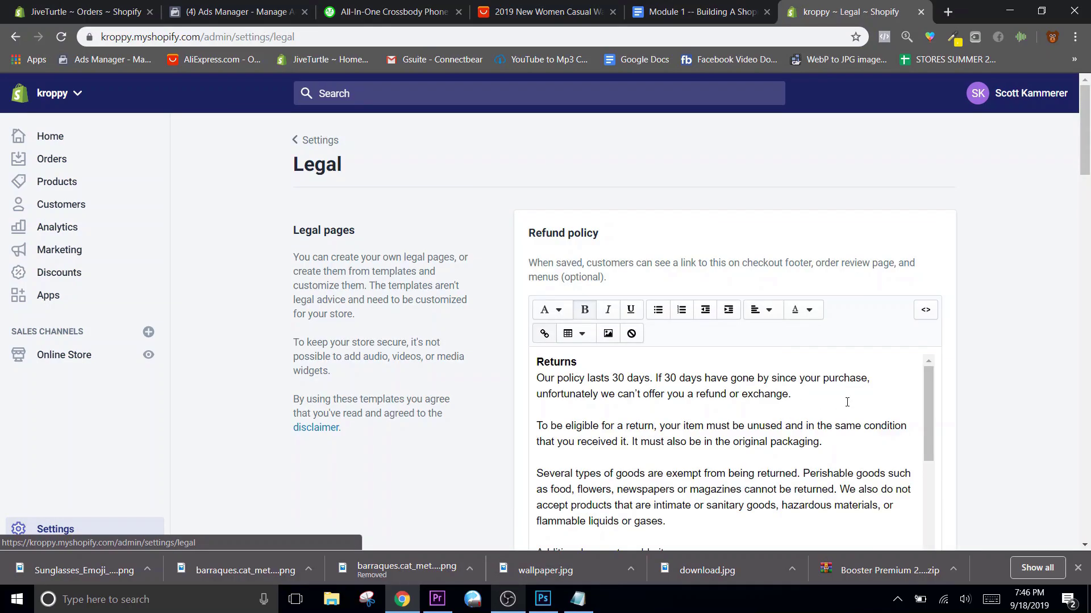
pyautogui.scroll(-3, 957, 425)
pyautogui.scroll(-3, 959, 427)
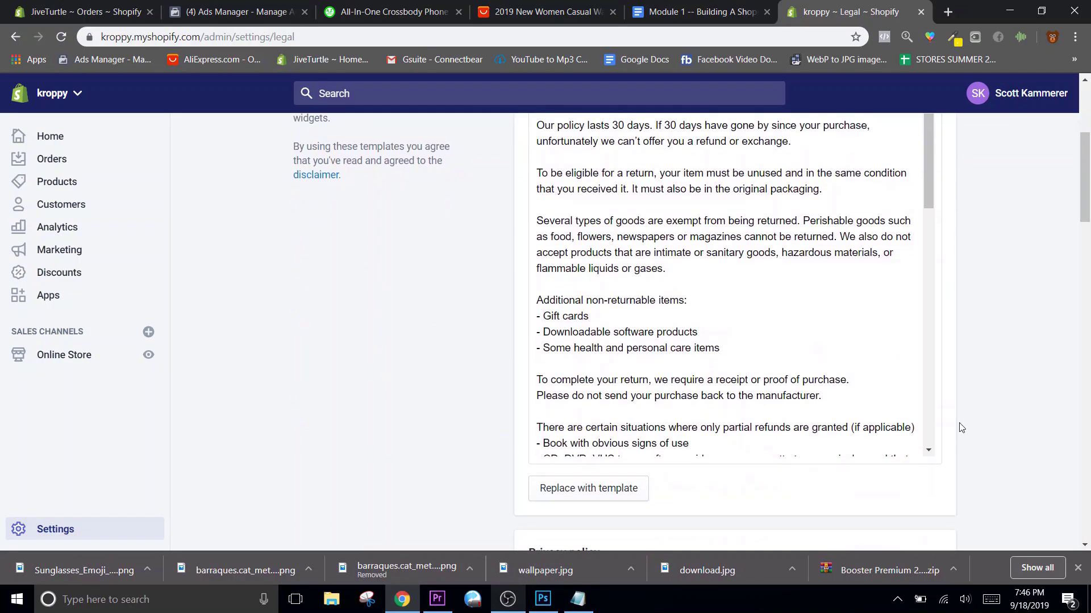
pyautogui.scroll(5, 960, 427)
pyautogui.scroll(2, 960, 427)
# Add blank lines above the Returns heading of the refund policy and insert the store logo image there.
pyautogui.click(538, 338)
pyautogui.press('Return')
pyautogui.press('Return')
pyautogui.press('Return')
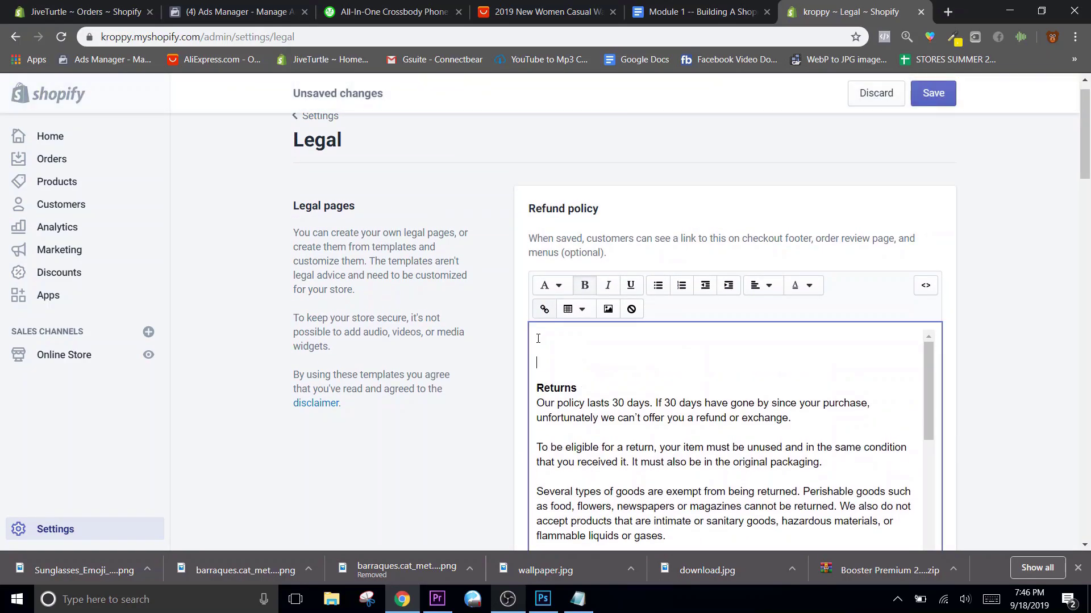
pyautogui.click(608, 309)
pyautogui.click(615, 253)
pyautogui.click(726, 398)
# Look through the refund, privacy, terms of service and shipping policy texts, especially the shipping policy's delivery details.
pyautogui.scroll(-10, 726, 425)
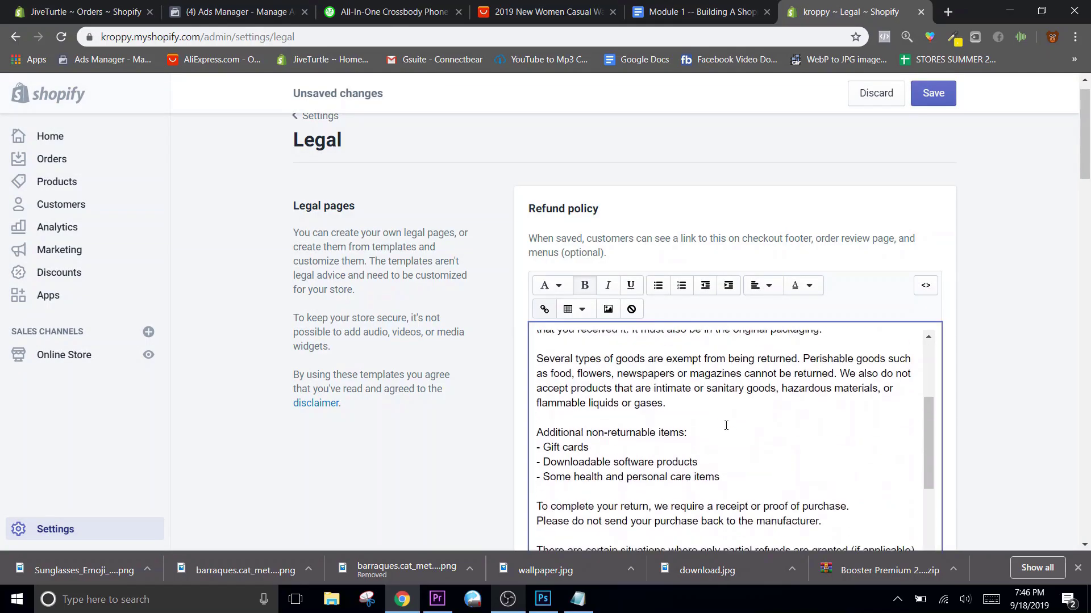
pyautogui.scroll(-3, 726, 425)
pyautogui.scroll(-1, 725, 426)
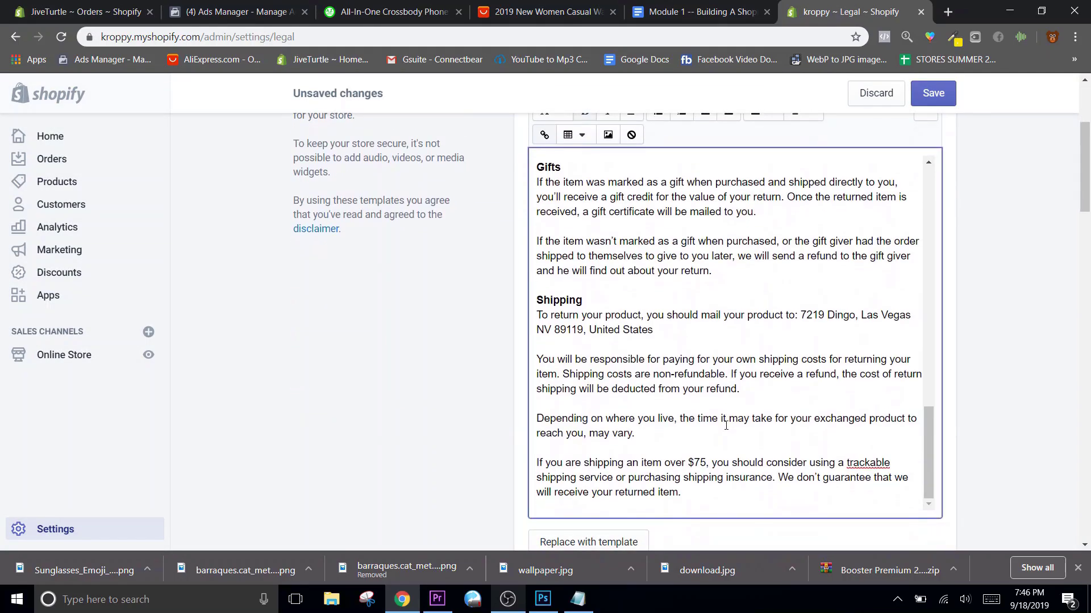
pyautogui.scroll(1, 600, 435)
pyautogui.scroll(-10, 591, 398)
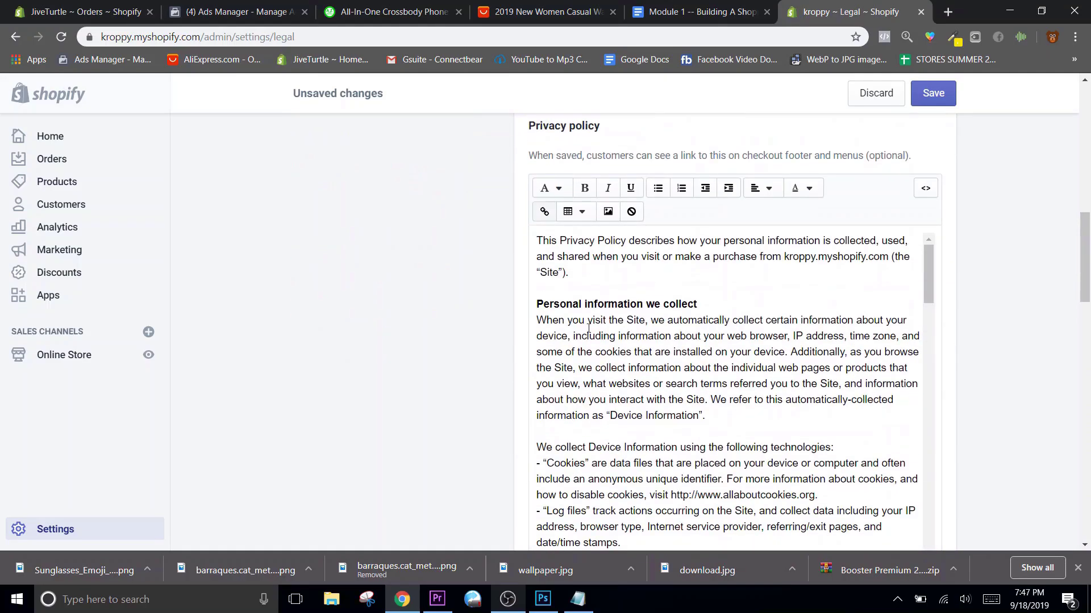
pyautogui.scroll(-5, 631, 362)
pyautogui.scroll(-10, 510, 398)
pyautogui.scroll(-3, 511, 398)
pyautogui.scroll(-3, 510, 398)
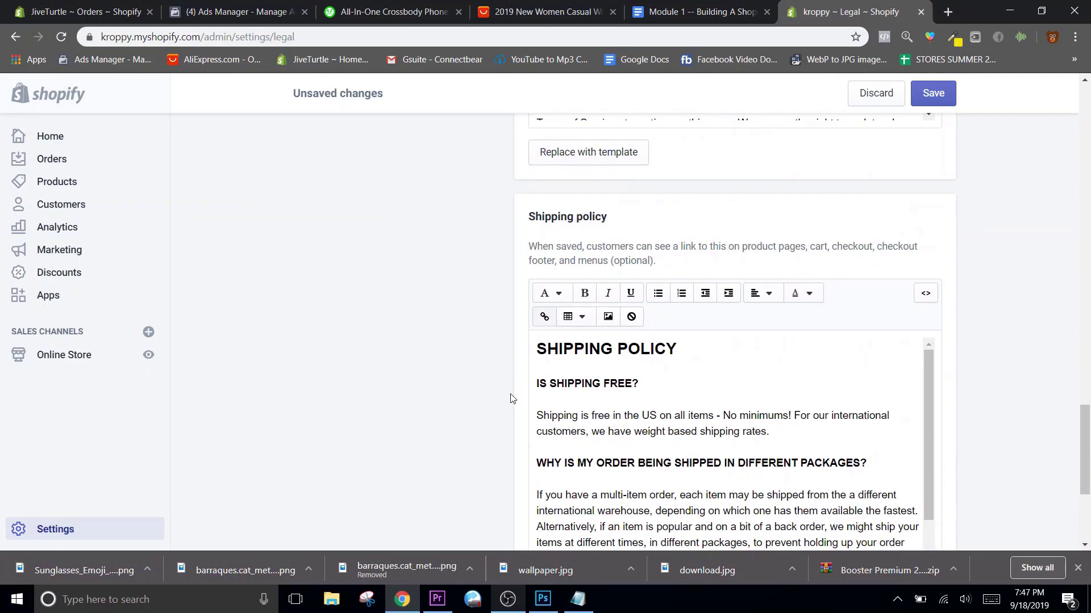
pyautogui.scroll(-1, 510, 399)
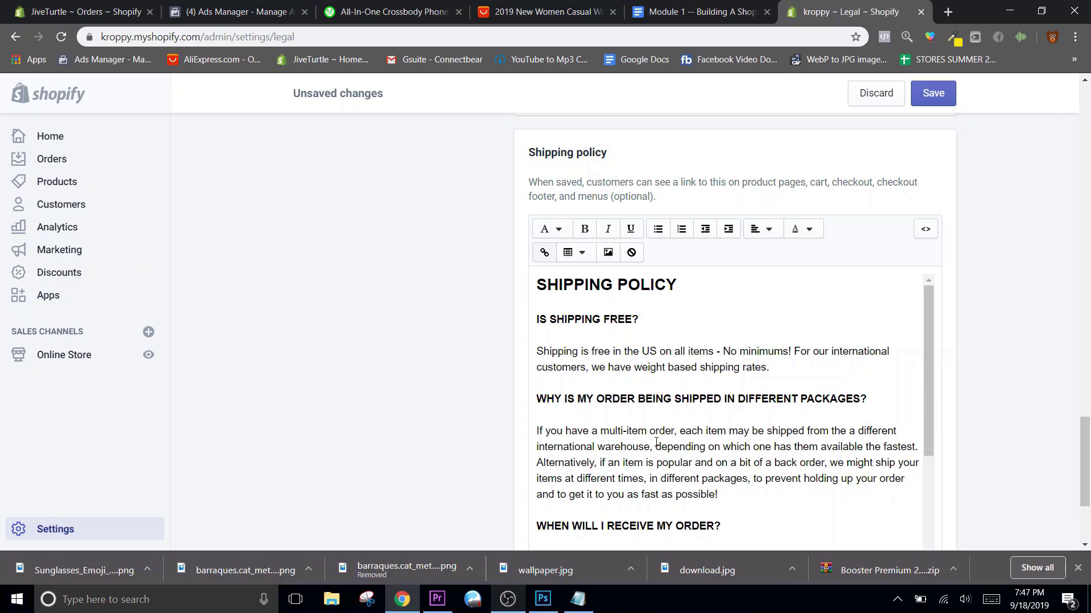
pyautogui.scroll(-4, 656, 442)
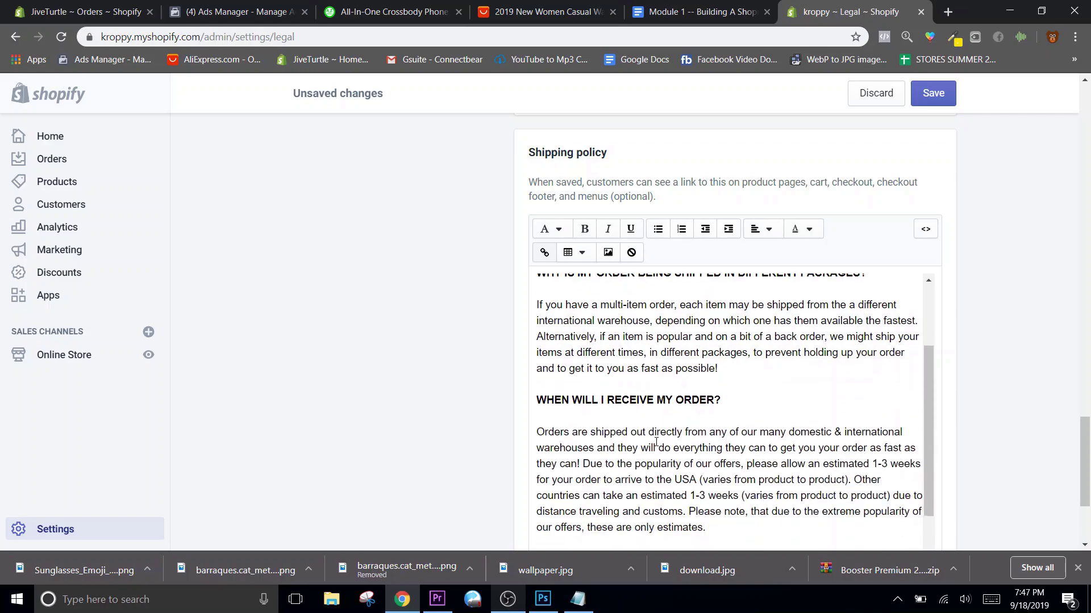
pyautogui.scroll(4, 656, 442)
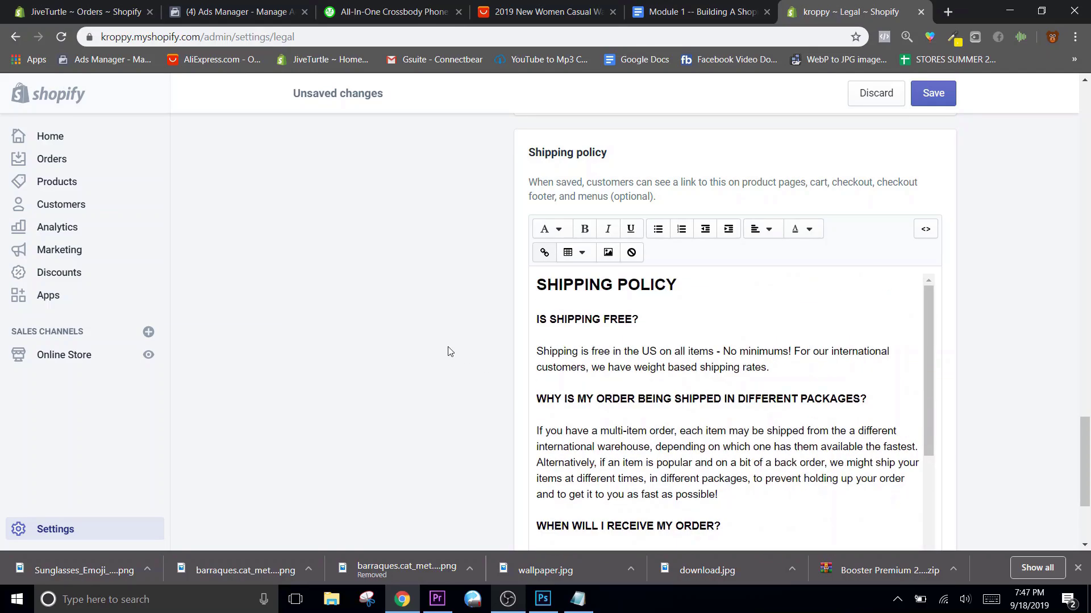
pyautogui.scroll(-3, 449, 351)
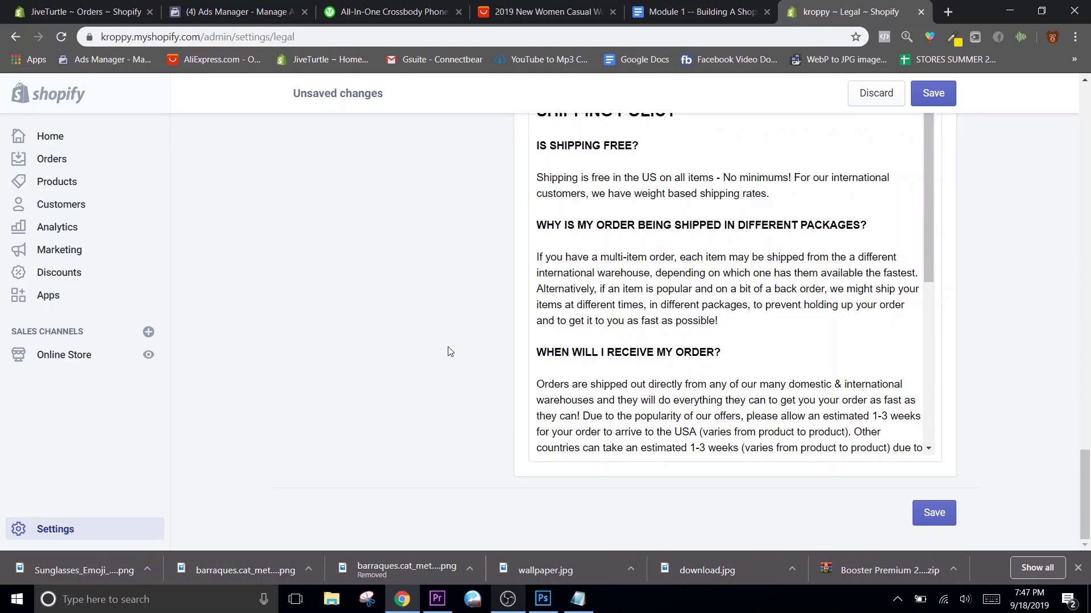
pyautogui.scroll(1, 449, 351)
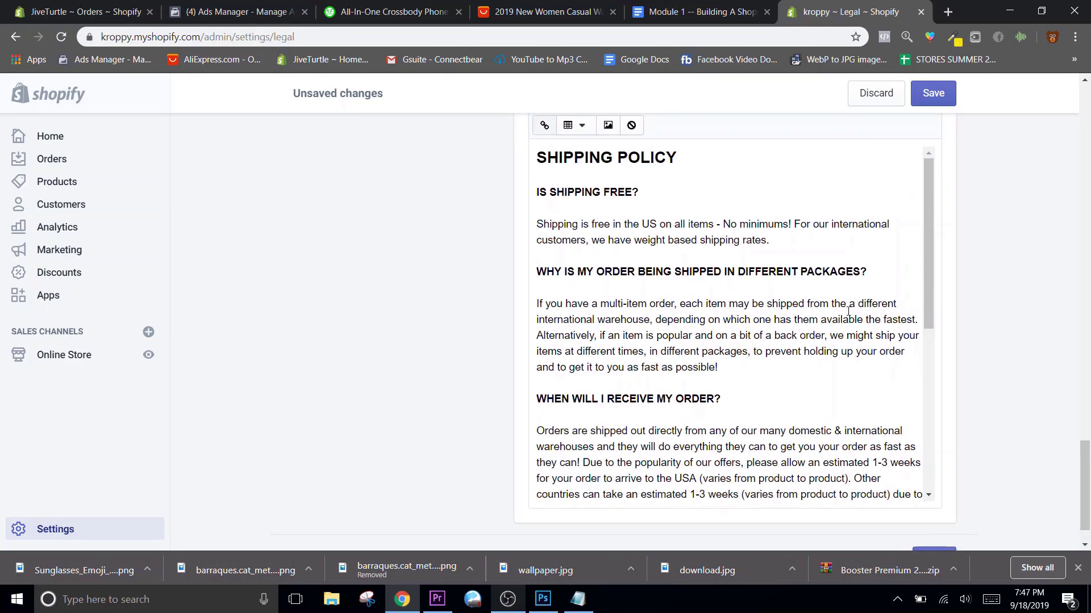
# Insert the KROPPY logo image above the SHIPPING POLICY heading, center-align it, and save the legal pages.
pyautogui.scroll(4, 656, 277)
pyautogui.click(581, 343)
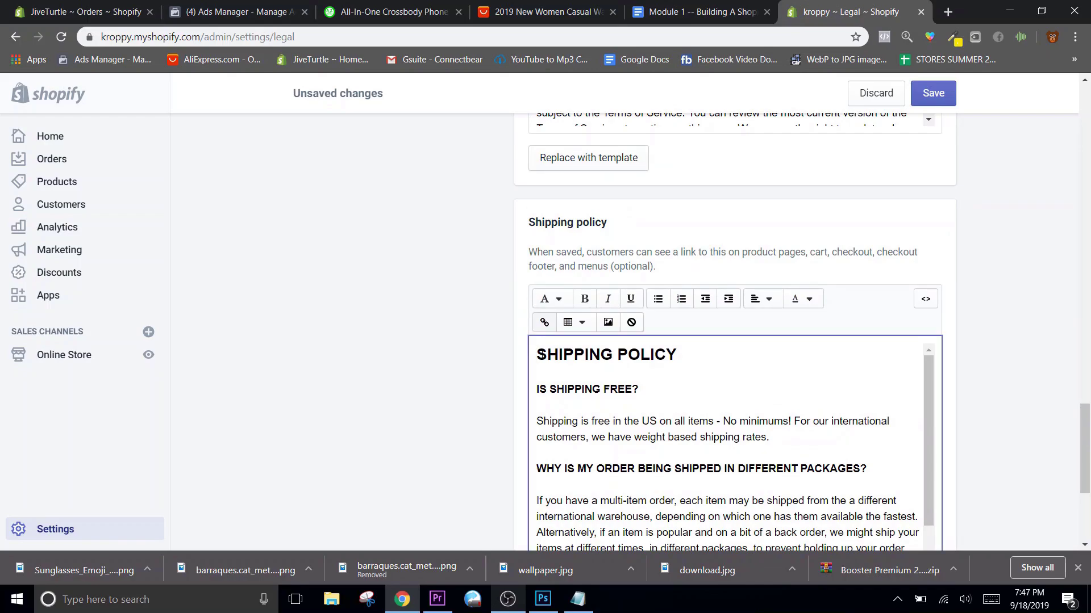
pyautogui.press('Return')
pyautogui.click(608, 322)
pyautogui.click(623, 236)
pyautogui.click(706, 404)
pyautogui.click(762, 299)
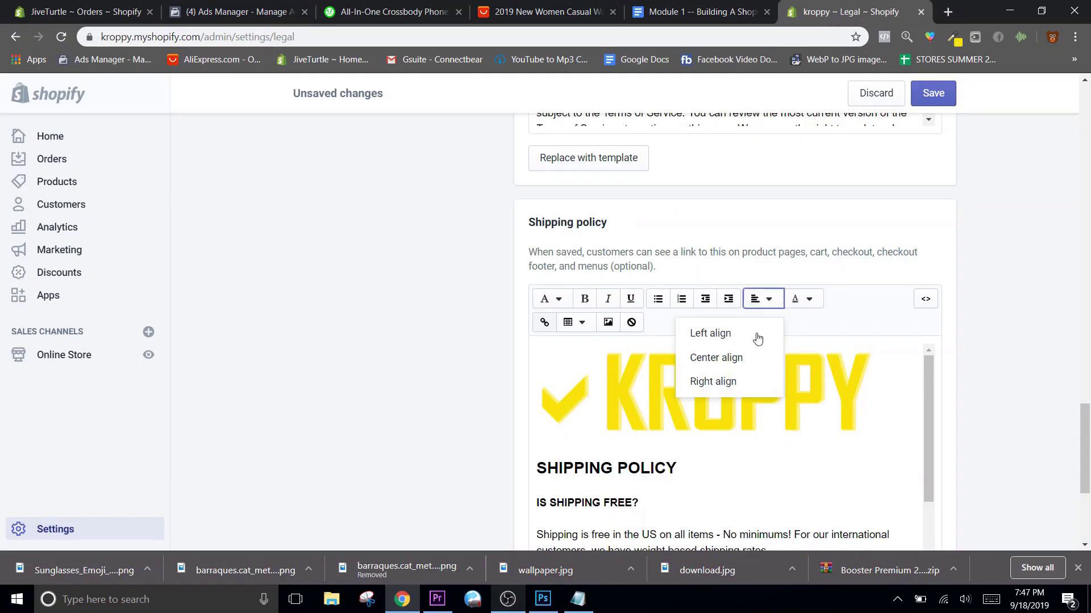
pyautogui.click(762, 358)
pyautogui.click(929, 101)
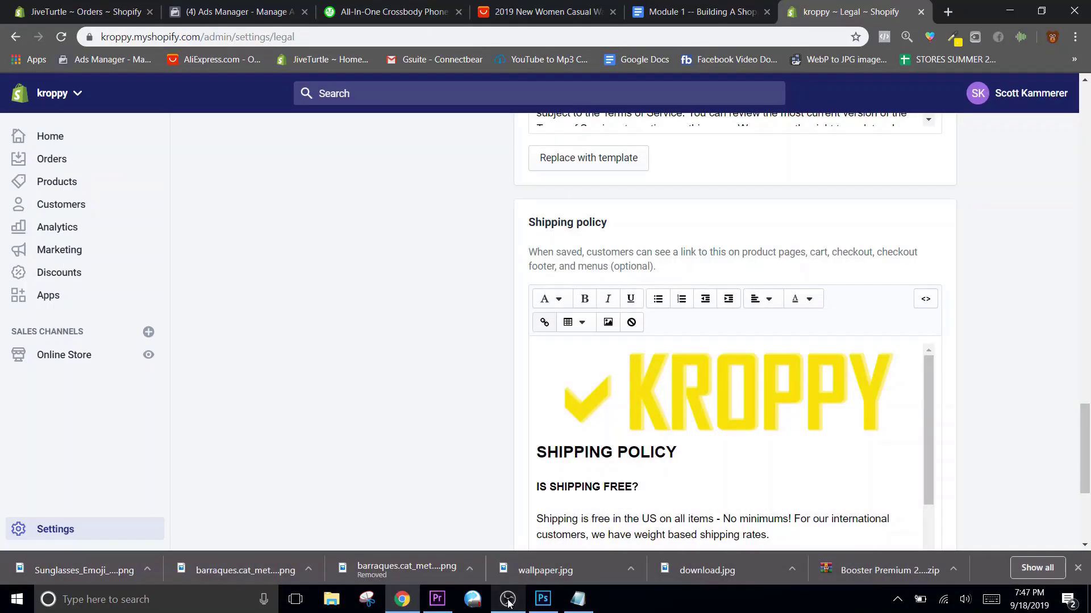
# Go back to the Module 1 document and review the Keys to remember section.
pyautogui.click(676, 20)
pyautogui.scroll(20, 538, 281)
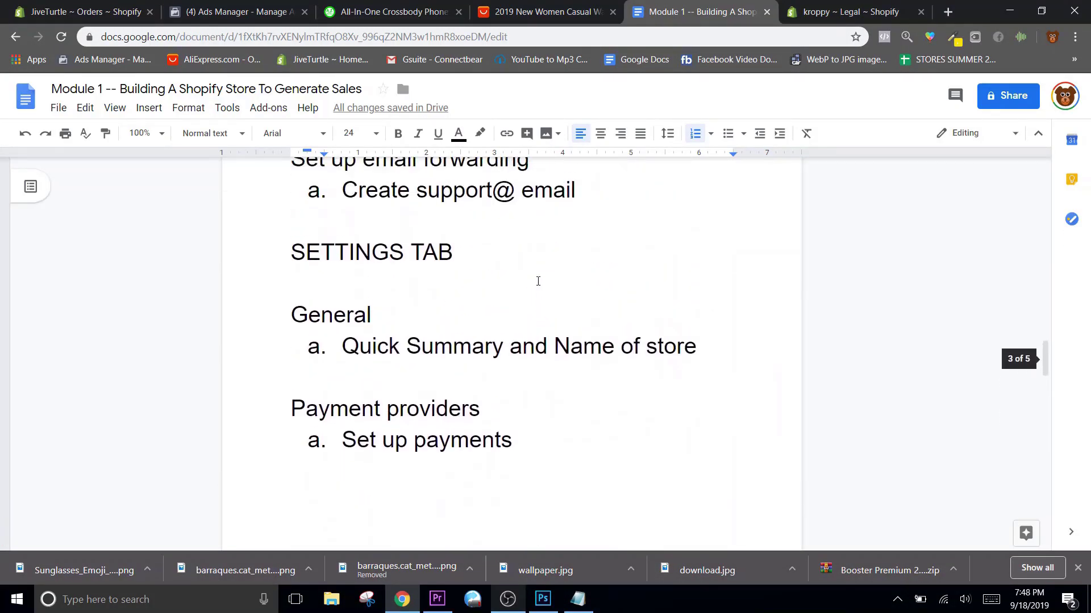
pyautogui.scroll(10, 538, 281)
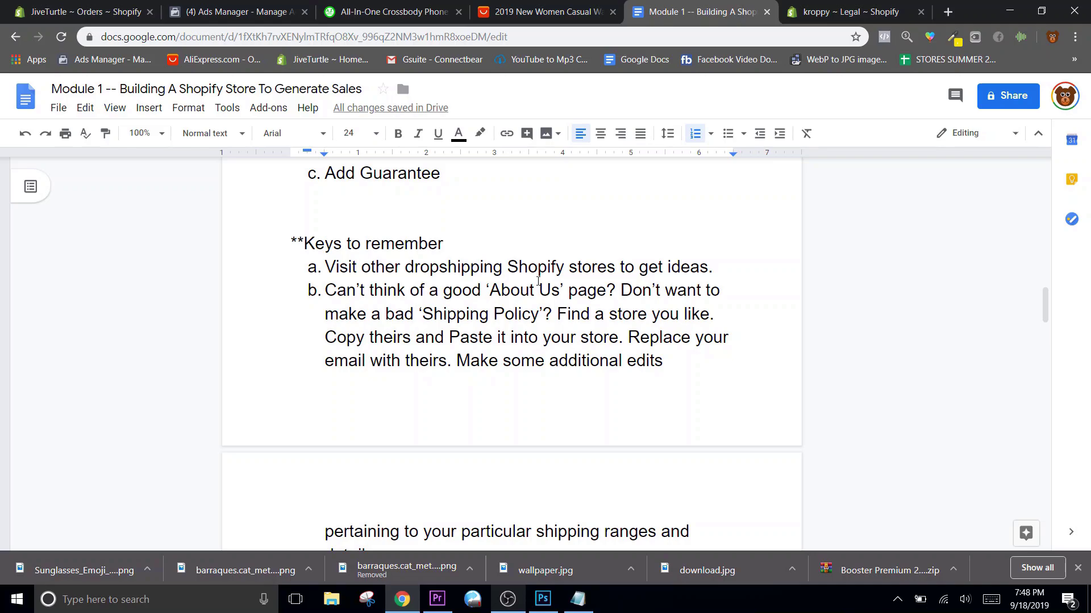
# Open the kroppy store's live Brooklyn theme for customization.
pyautogui.click(842, 12)
pyautogui.click(57, 356)
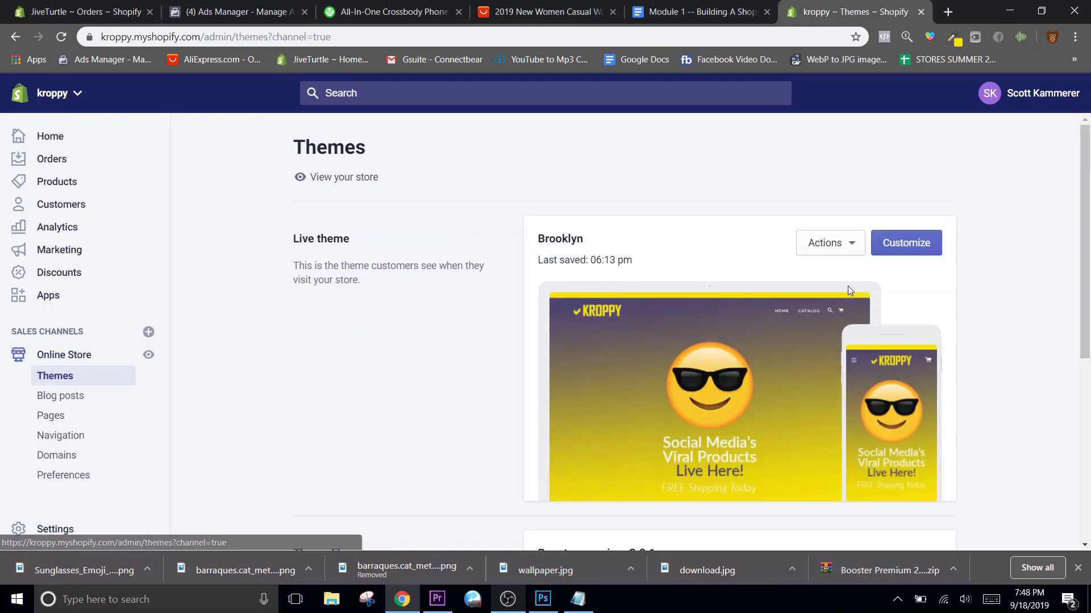
pyautogui.click(926, 244)
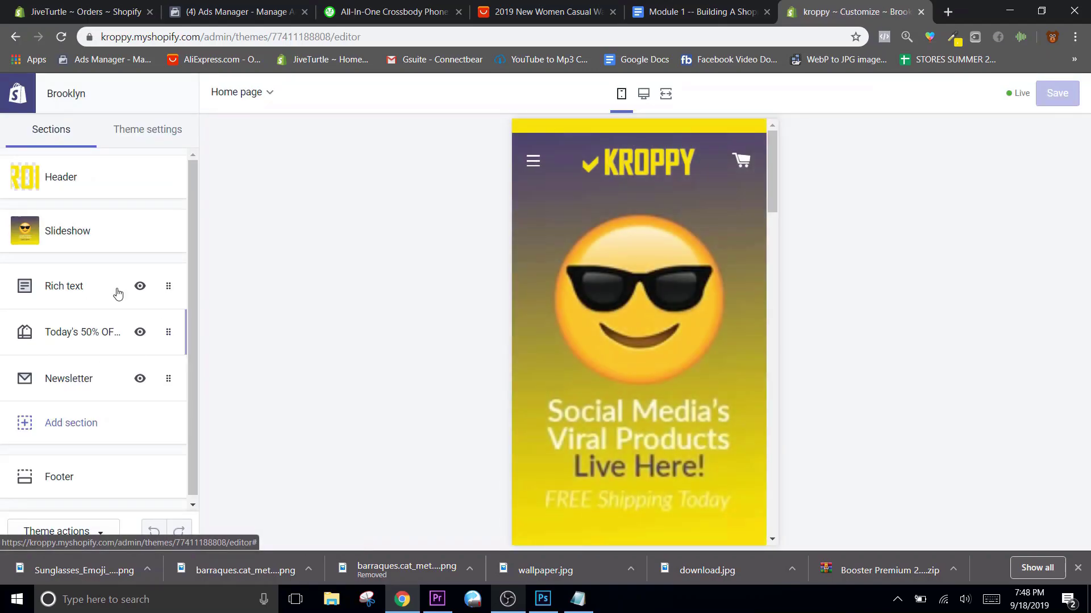
# Open the store's footer menu for editing, change its title to Quick Links, and save the menu.
pyautogui.click(57, 475)
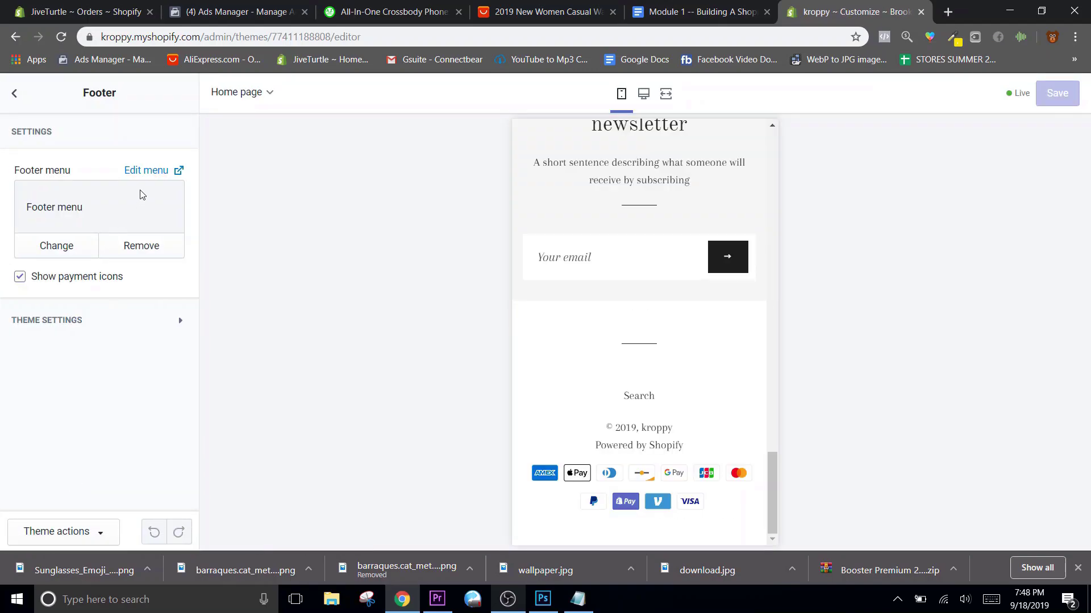
pyautogui.click(150, 171)
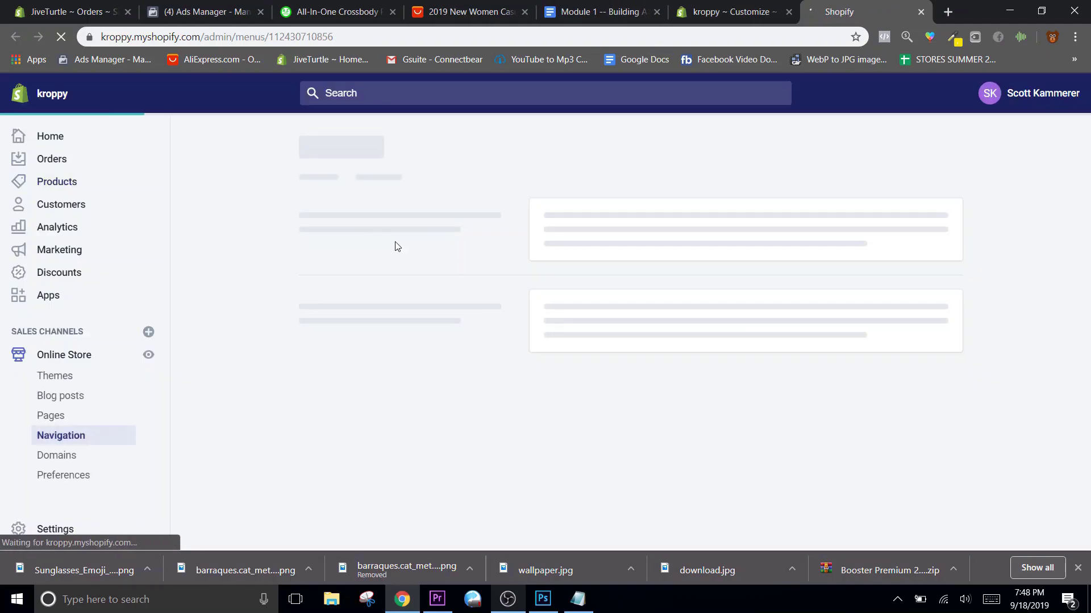
pyautogui.tripleClick(402, 241)
pyautogui.write('Quick Links')
pyautogui.click(920, 467)
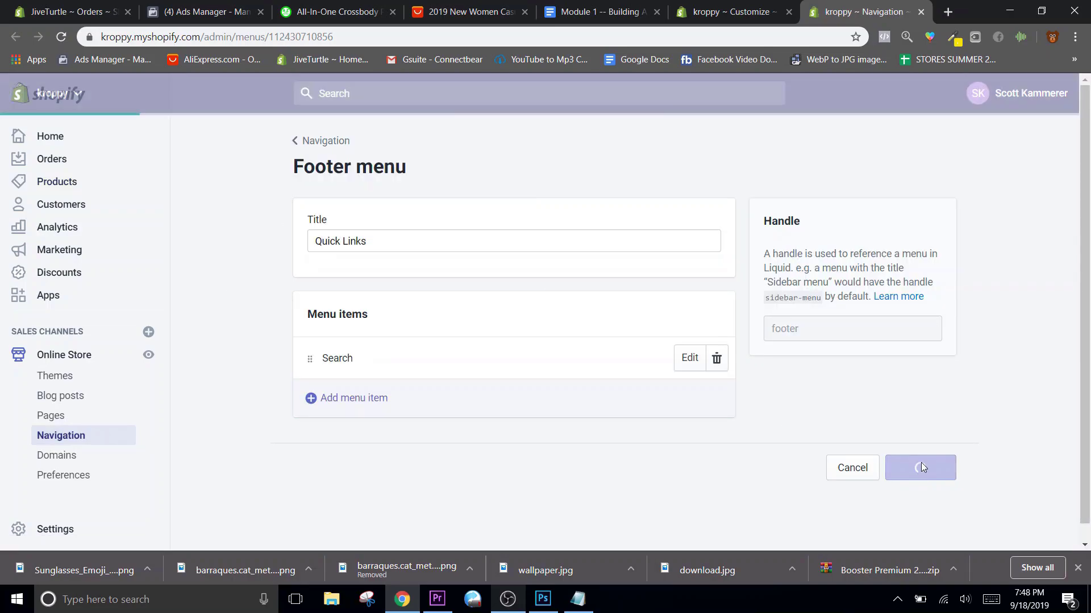
# Add a menu item named Terms of Service to Quick Links, linked to the Terms of Service policy.
pyautogui.click(353, 398)
pyautogui.click(364, 313)
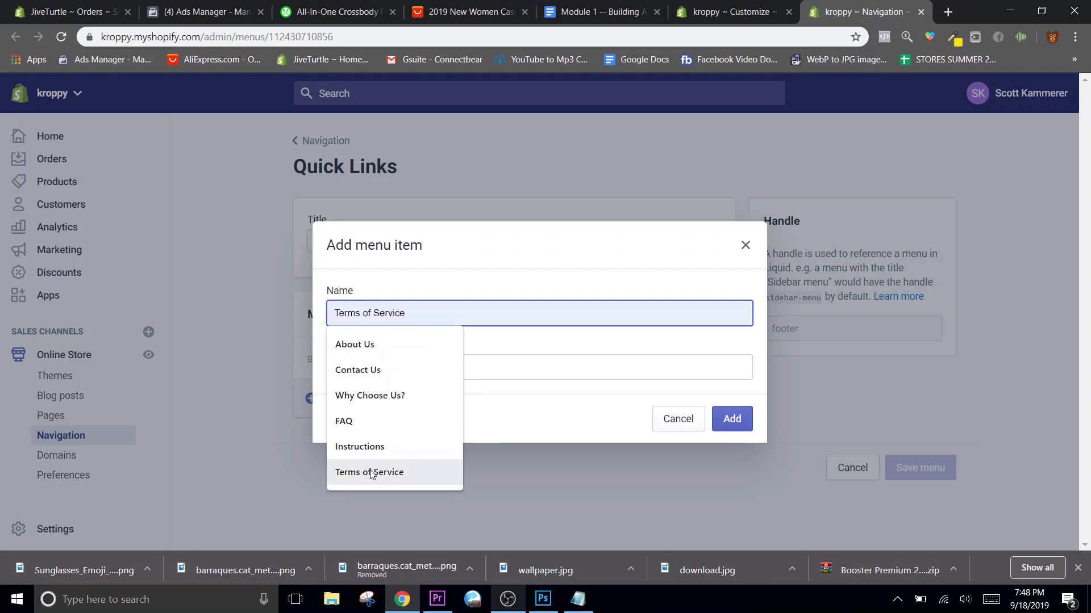
pyautogui.click(371, 472)
pyautogui.click(375, 367)
pyautogui.scroll(-1, 389, 318)
pyautogui.click(389, 318)
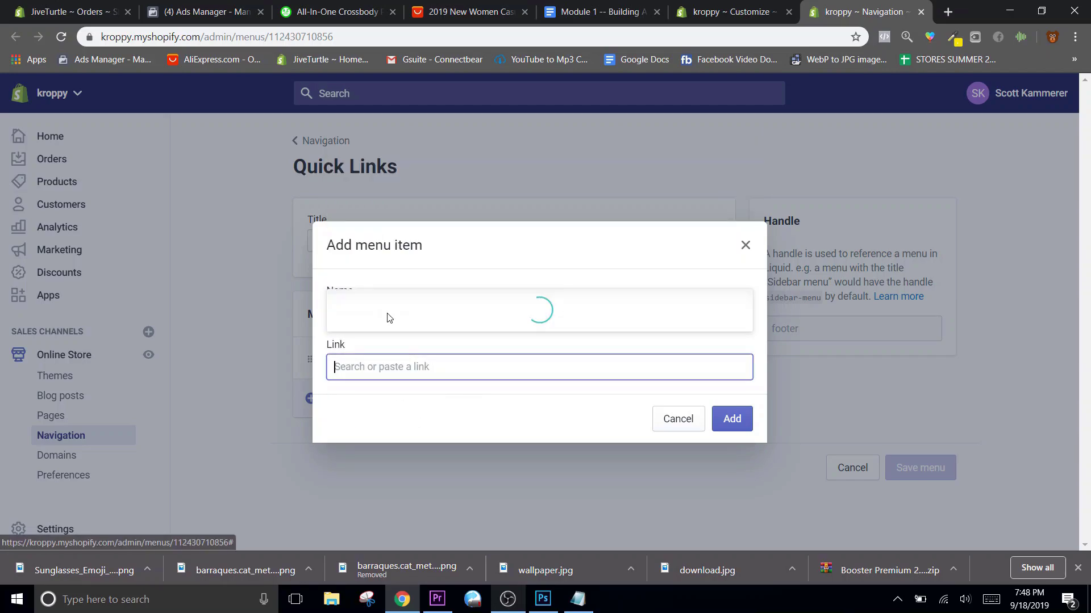
pyautogui.click(389, 316)
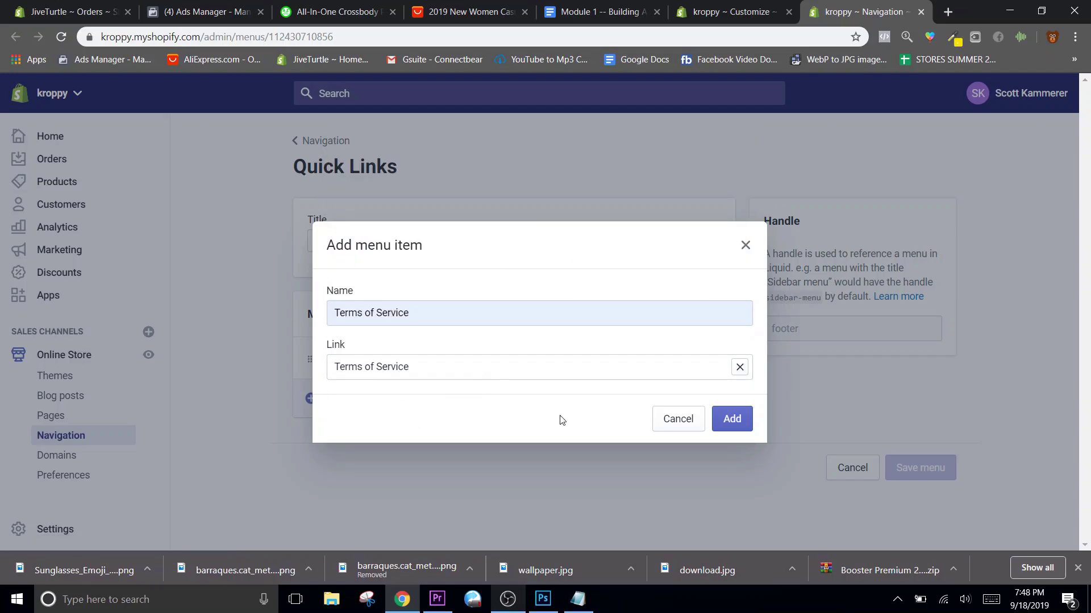
pyautogui.click(730, 420)
# Add a Refund Policy item to the Quick Links menu, linked to the store's refund policy.
pyautogui.click(701, 446)
pyautogui.click(409, 367)
pyautogui.scroll(-2, 421, 445)
pyautogui.click(402, 531)
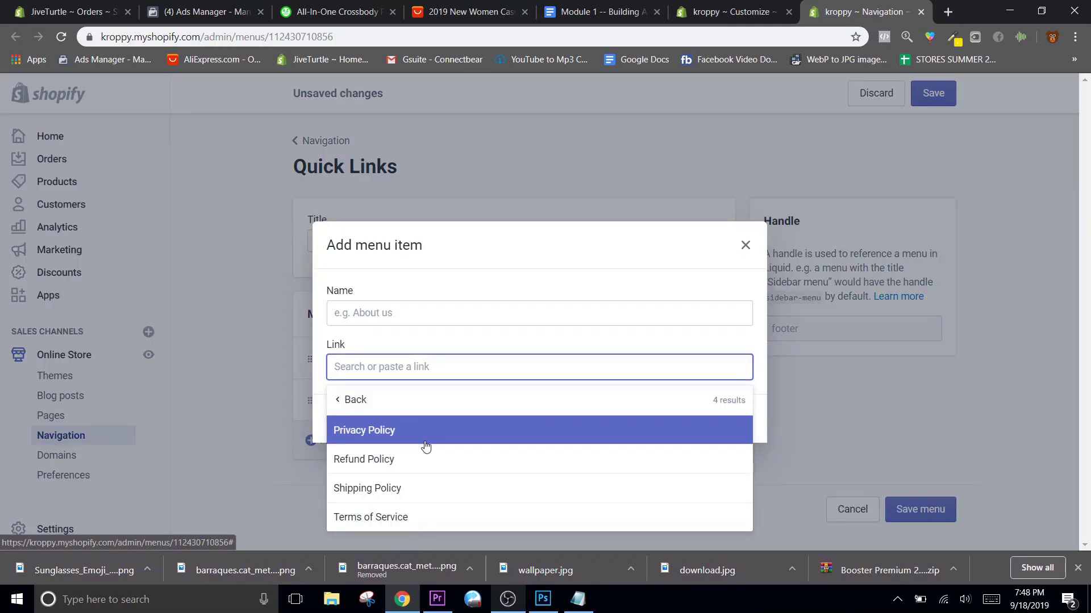
pyautogui.click(421, 459)
pyautogui.click(731, 419)
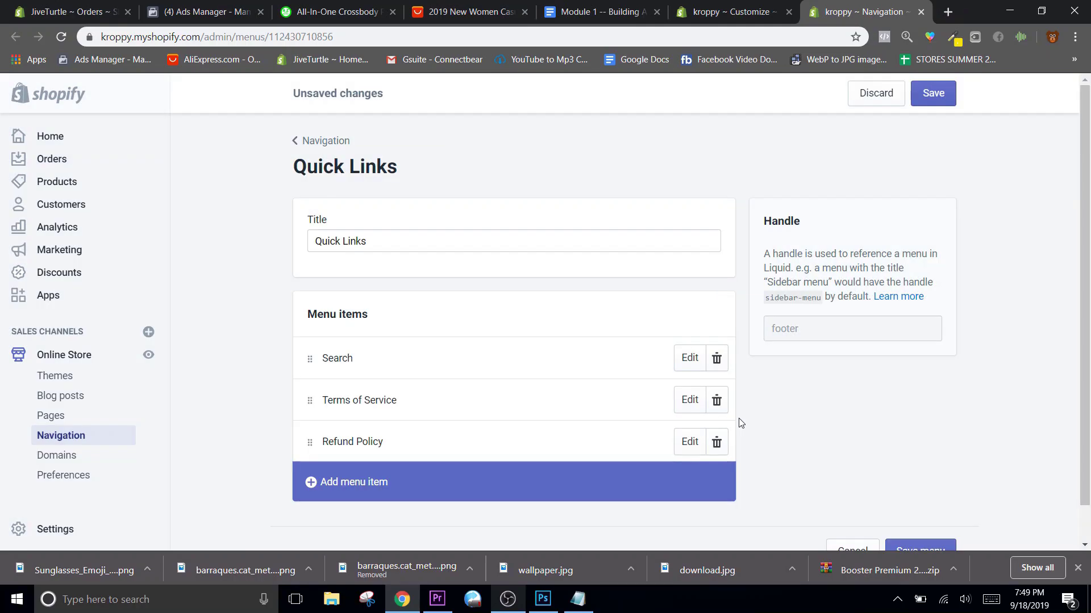
# Add a Privacy Policy item to the Quick Links menu, linked to the store's privacy policy.
pyautogui.click(563, 480)
pyautogui.click(418, 368)
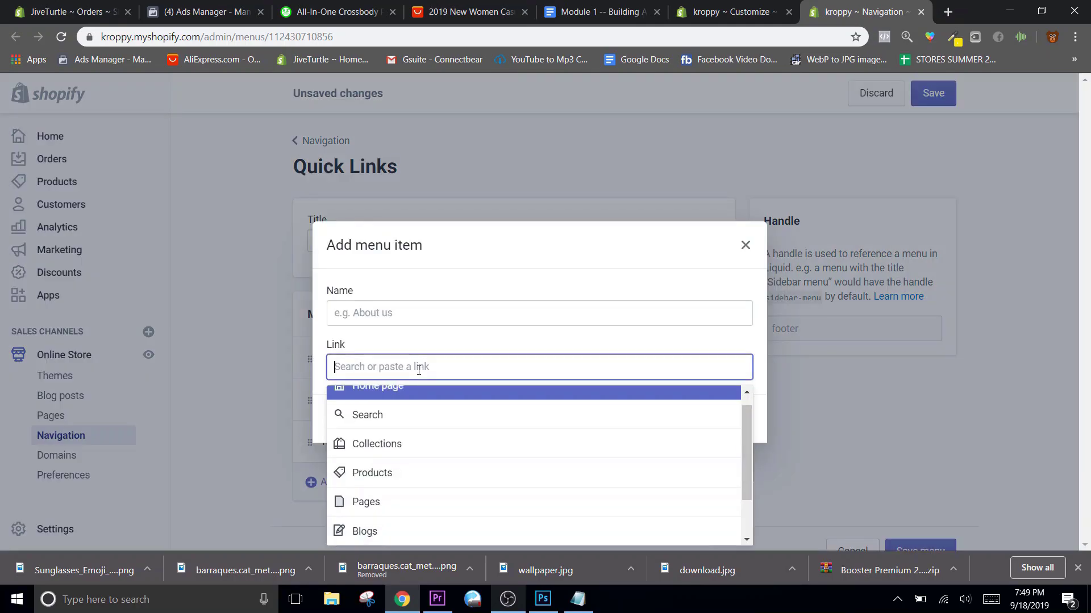
pyautogui.scroll(-2, 356, 536)
pyautogui.click(356, 534)
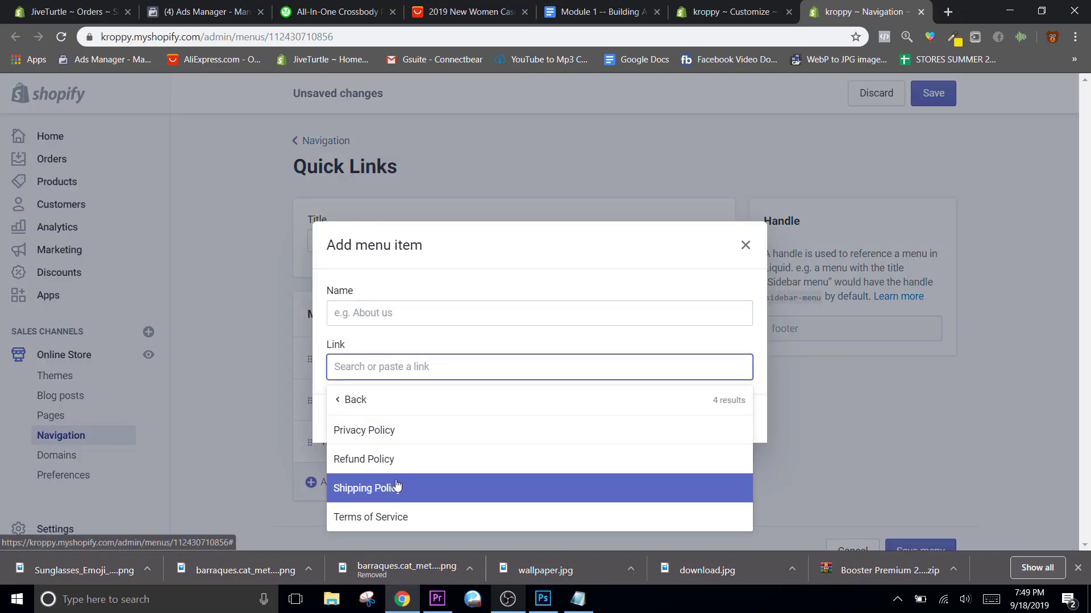
pyautogui.click(393, 435)
pyautogui.click(732, 418)
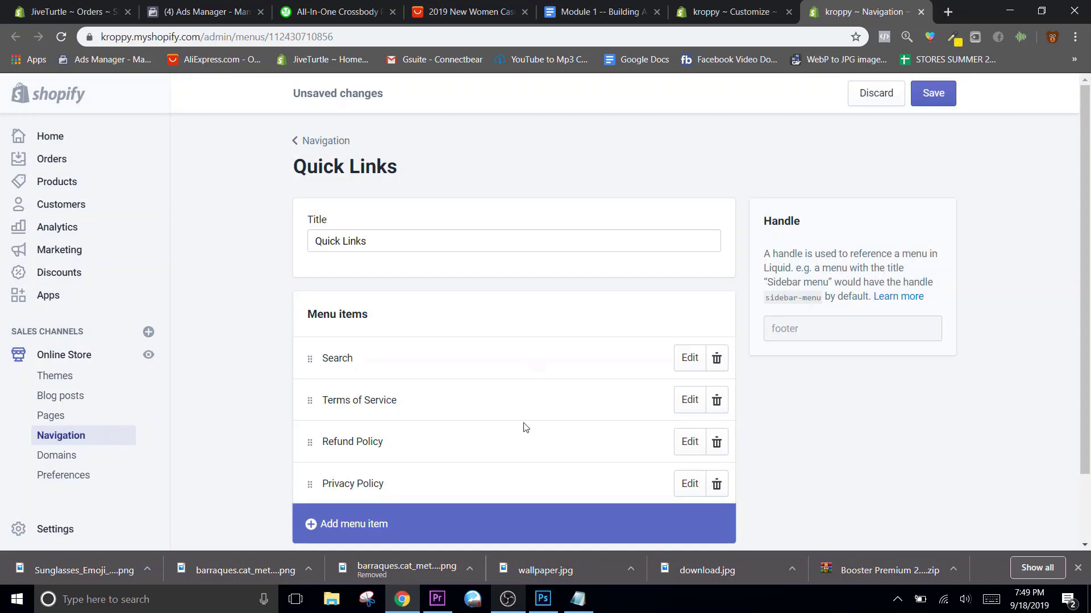
# Add a Shipping Policy item to the Quick Links menu, linked to the store's shipping policy.
pyautogui.scroll(-2, 523, 427)
pyautogui.click(482, 442)
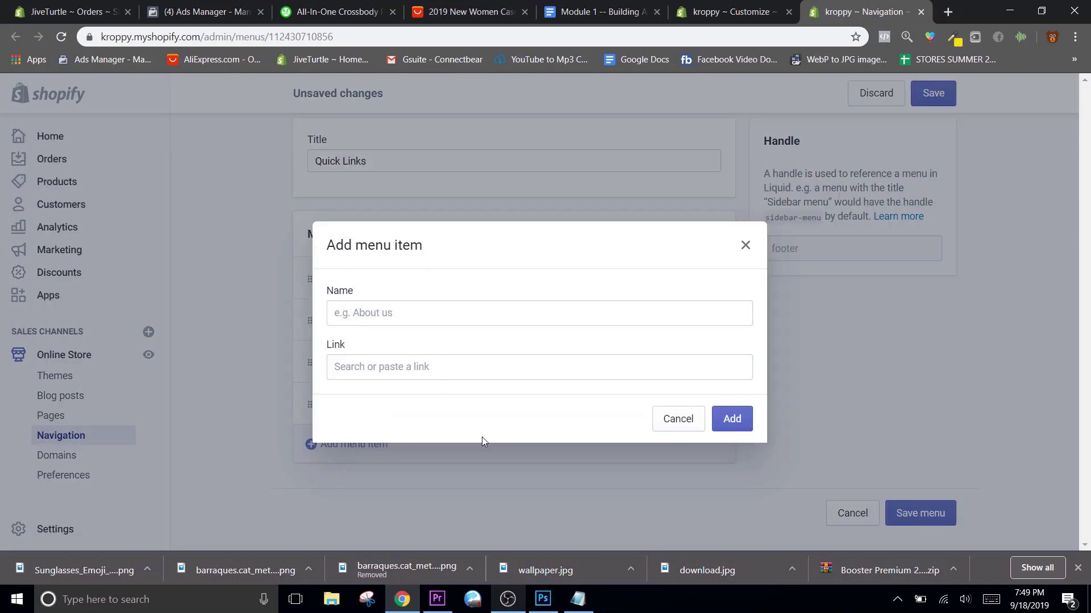
pyautogui.click(439, 359)
pyautogui.scroll(-1, 426, 290)
pyautogui.click(402, 322)
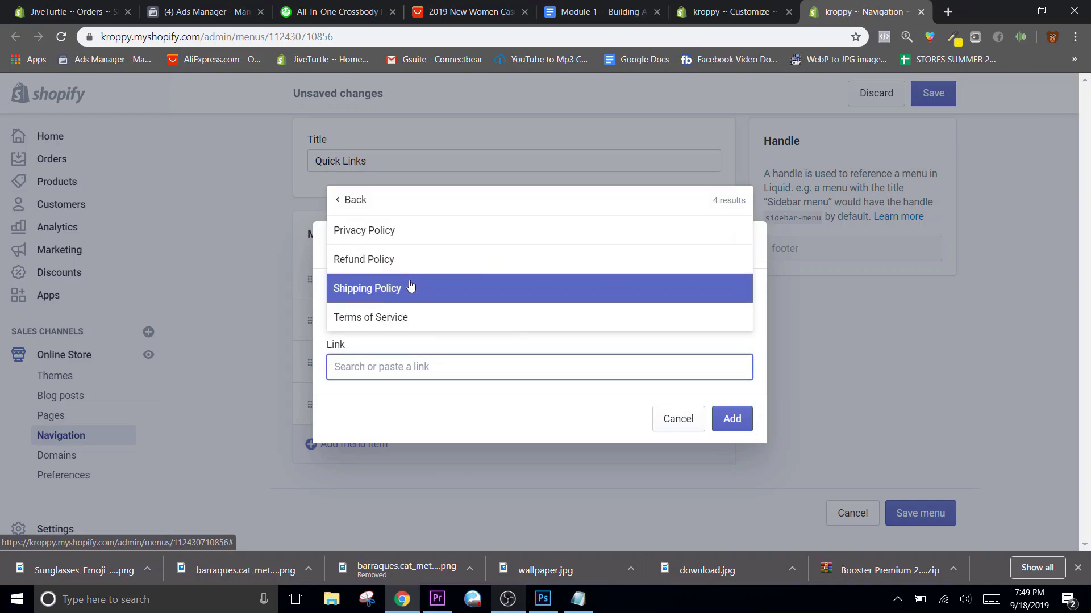
pyautogui.click(410, 287)
pyautogui.click(728, 420)
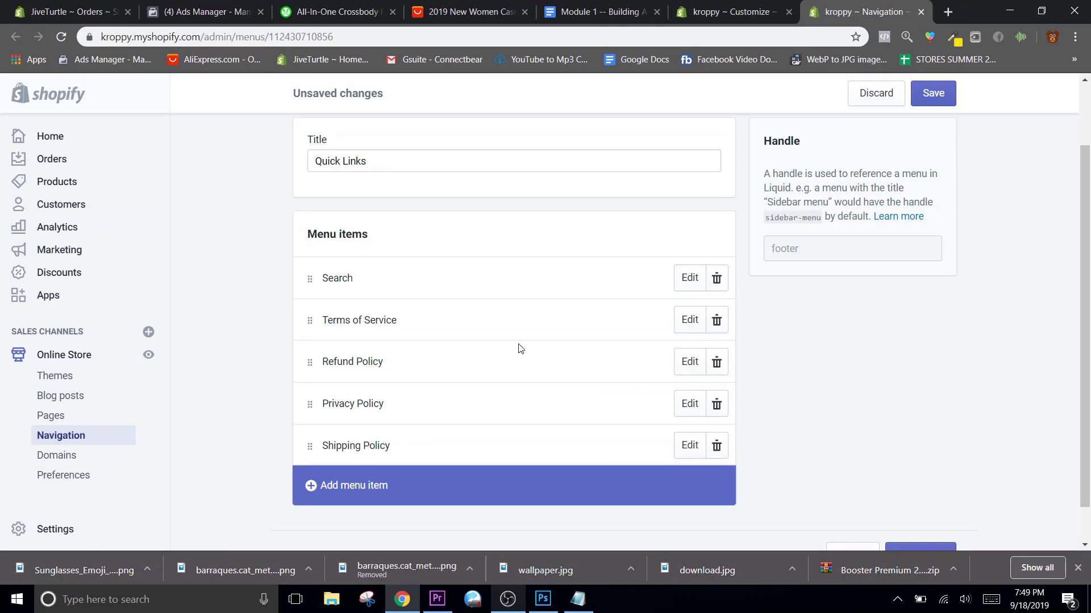
# Save the Quick Links menu and close its page to return to the Brooklyn theme editor.
pyautogui.scroll(-1, 752, 341)
pyautogui.click(945, 514)
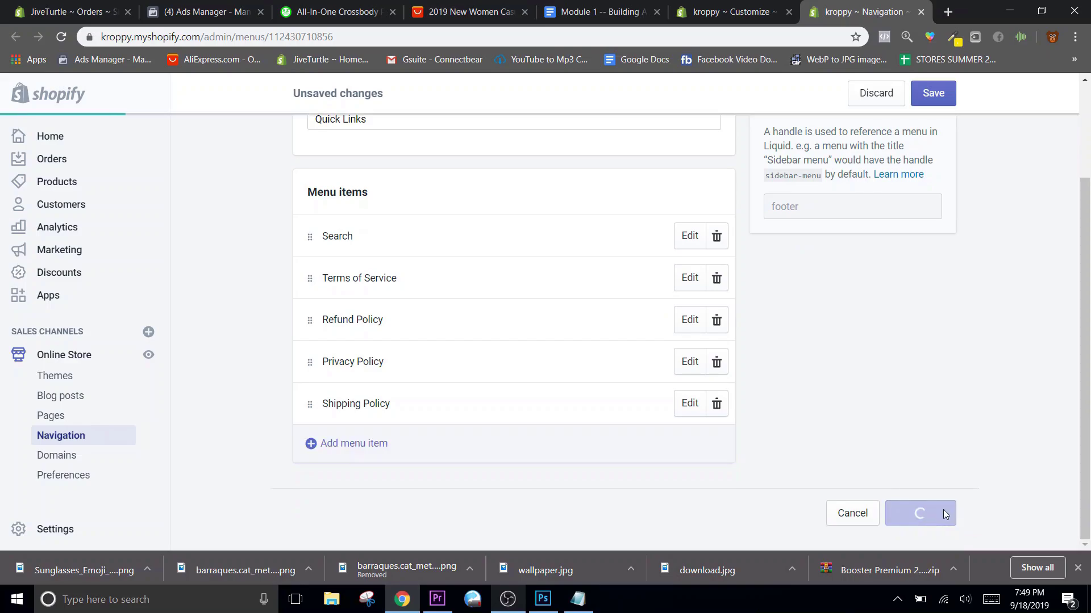
pyautogui.click(921, 12)
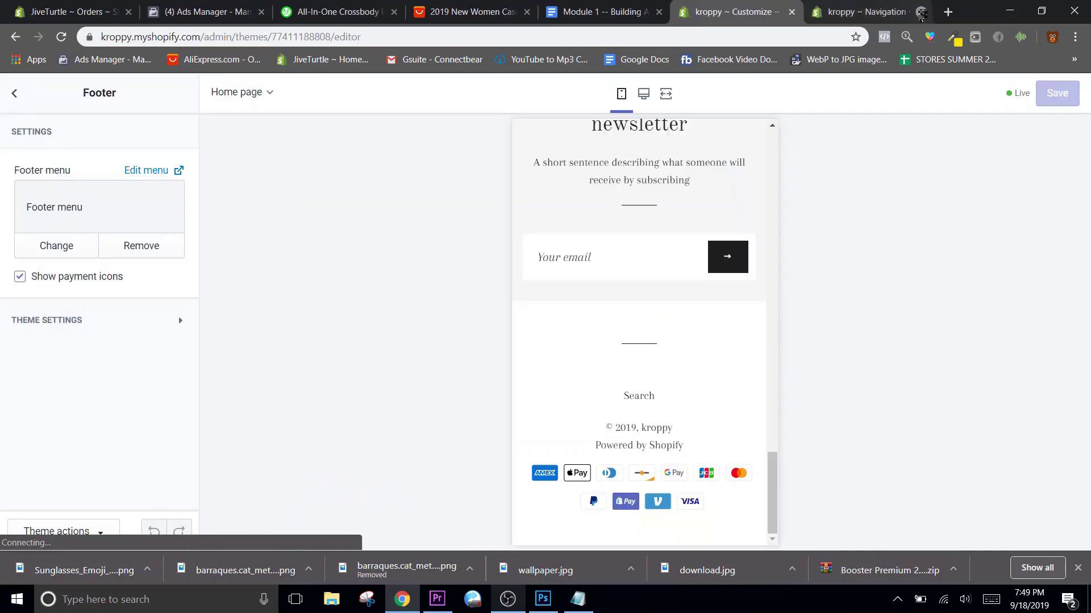
pyautogui.click(921, 12)
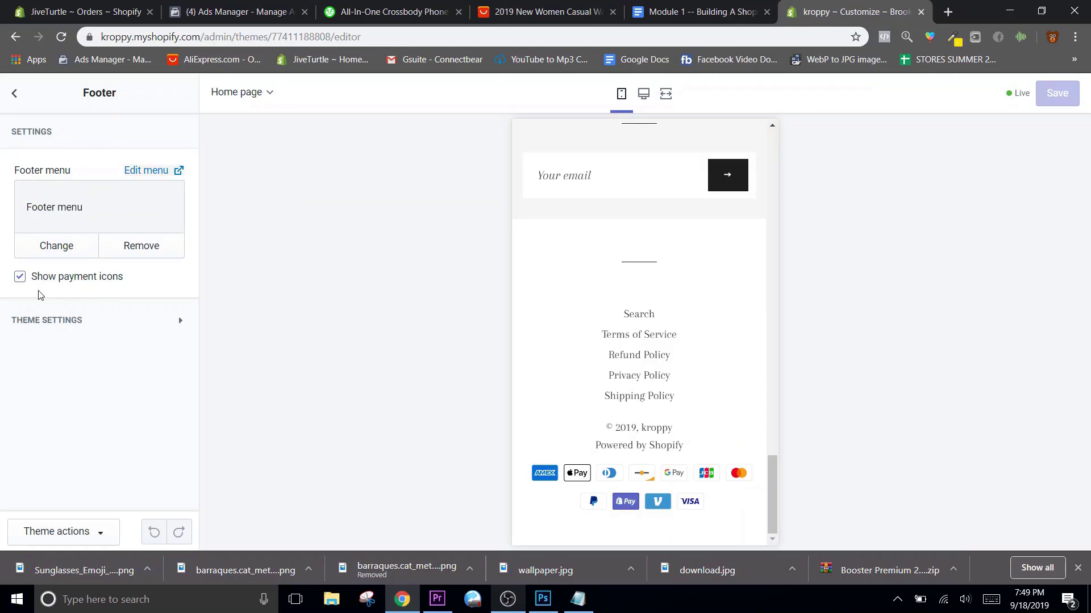
# Look through the footer section's social media link settings and the mobile preview of the home page.
pyautogui.click(14, 93)
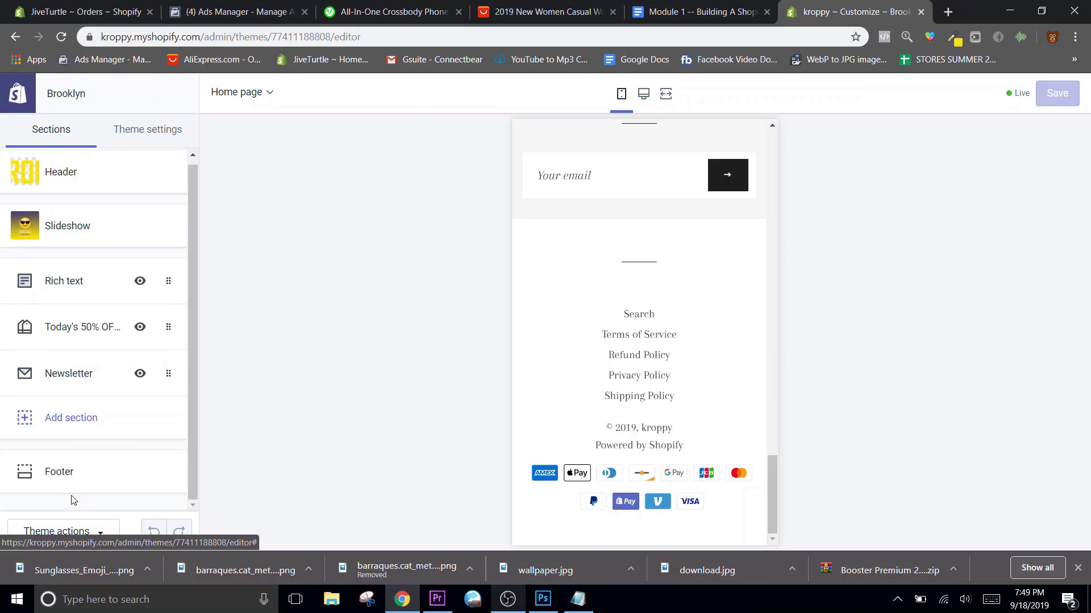
pyautogui.click(76, 471)
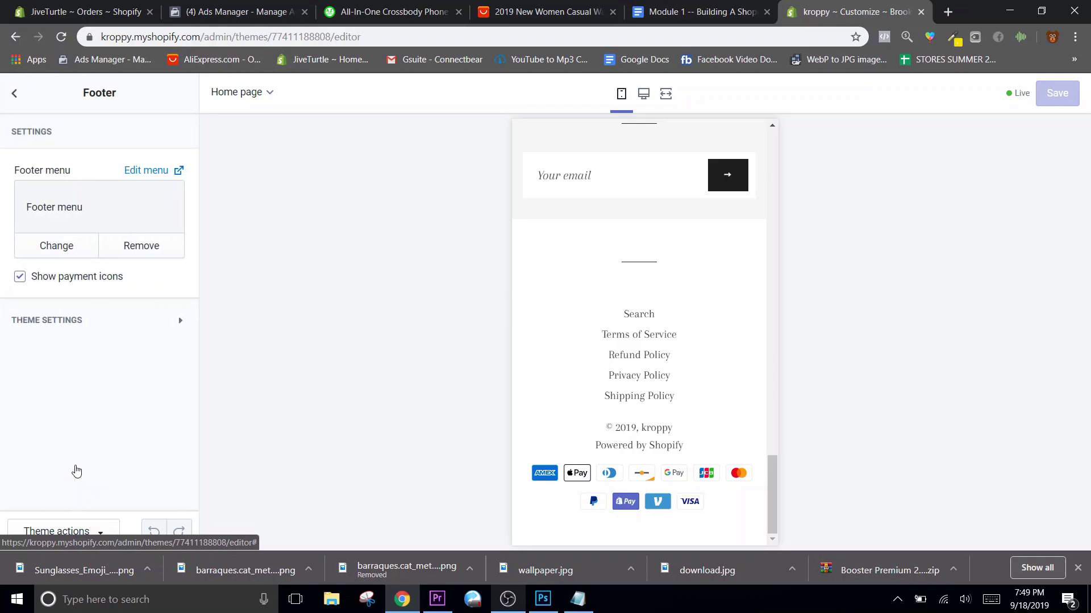
pyautogui.click(164, 321)
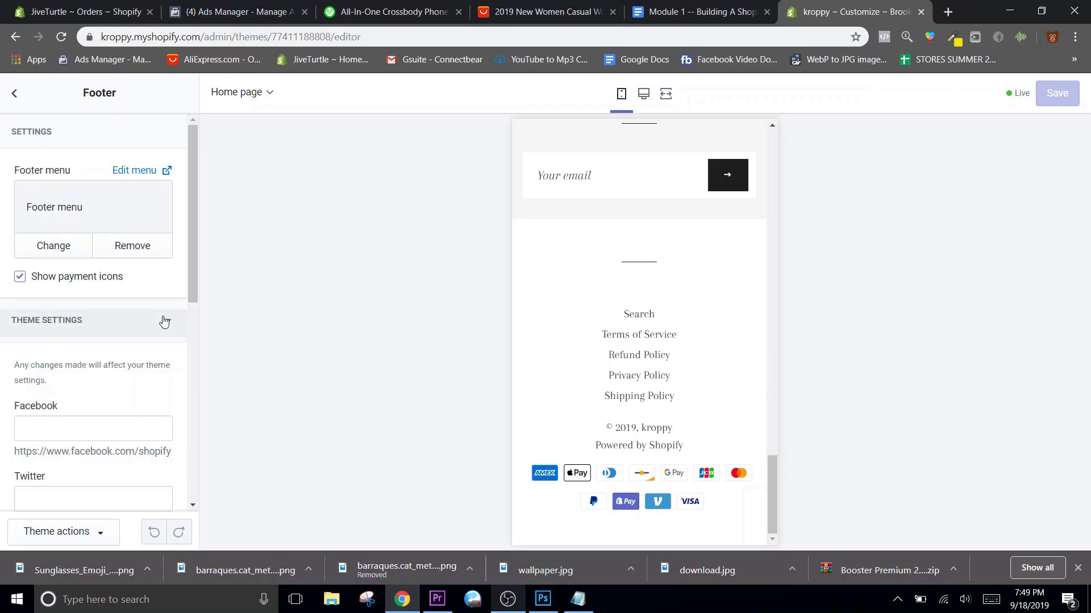
pyautogui.scroll(-10, 164, 321)
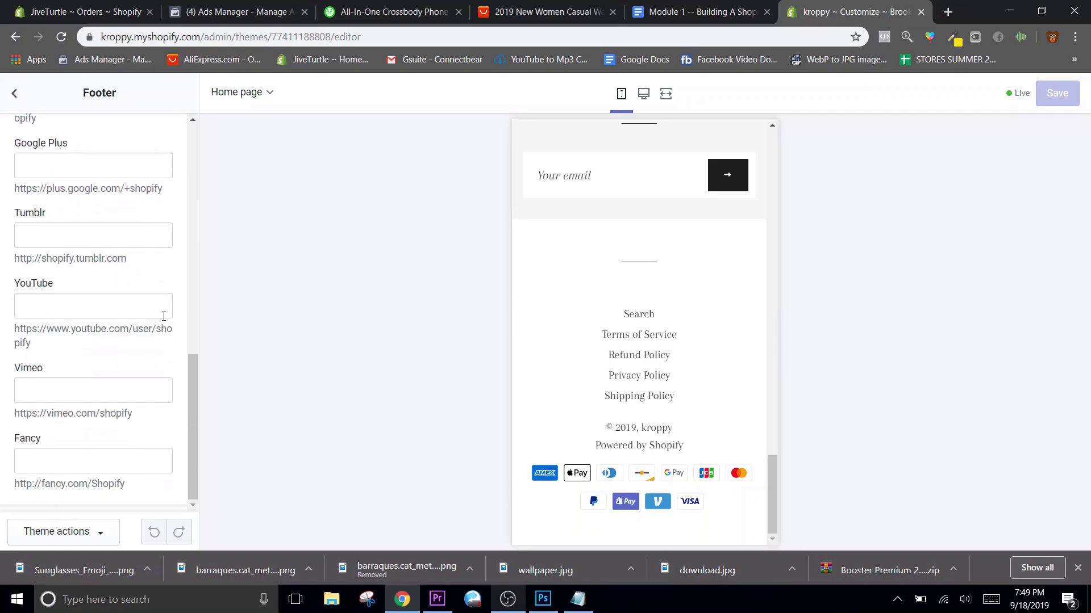
pyautogui.scroll(10, 164, 316)
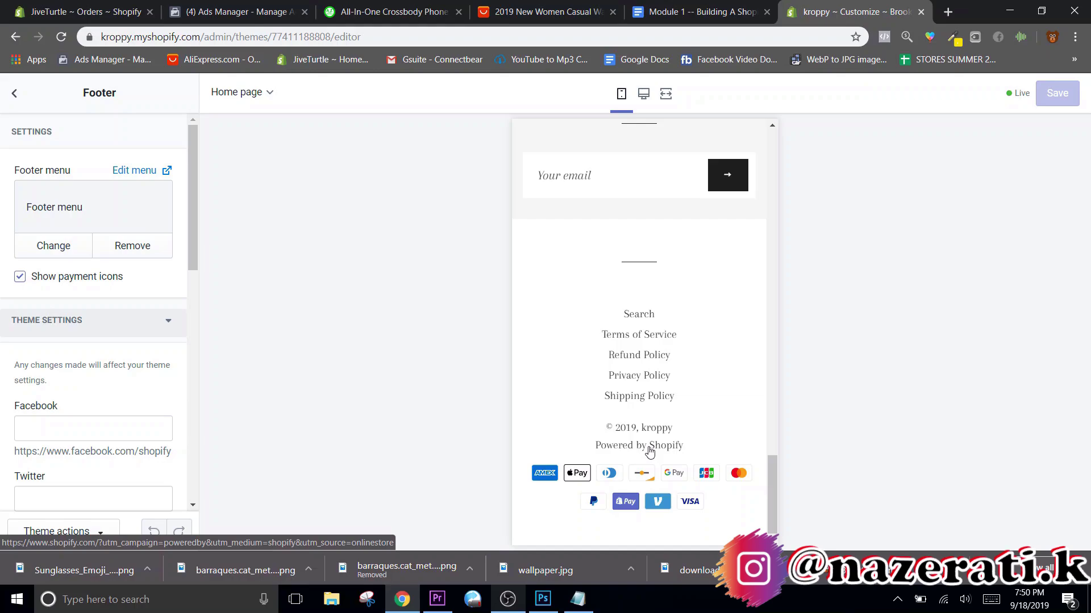
pyautogui.click(14, 93)
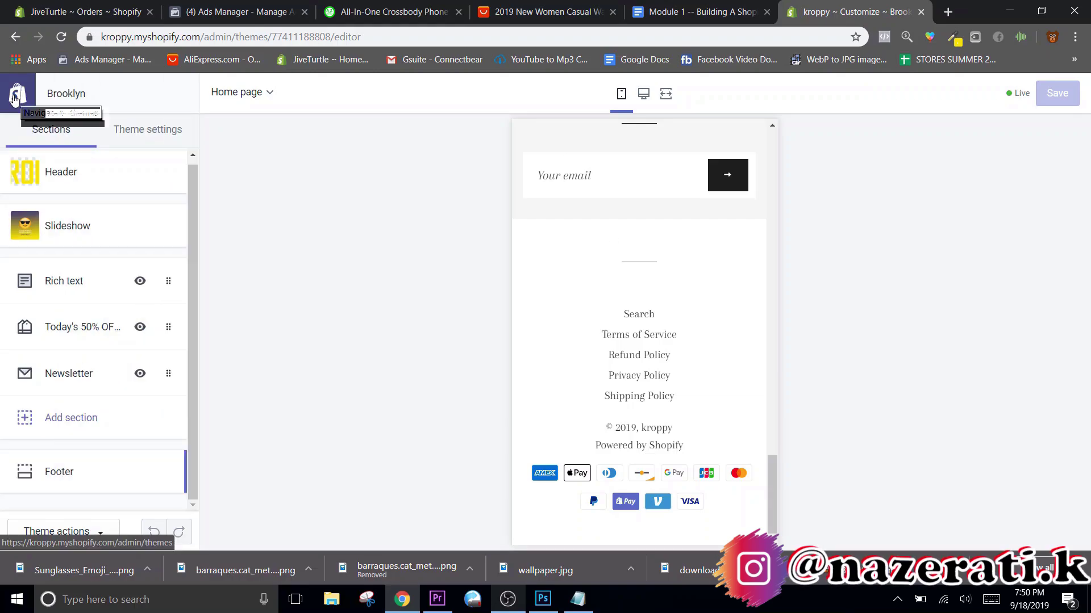
pyautogui.scroll(10, 639, 278)
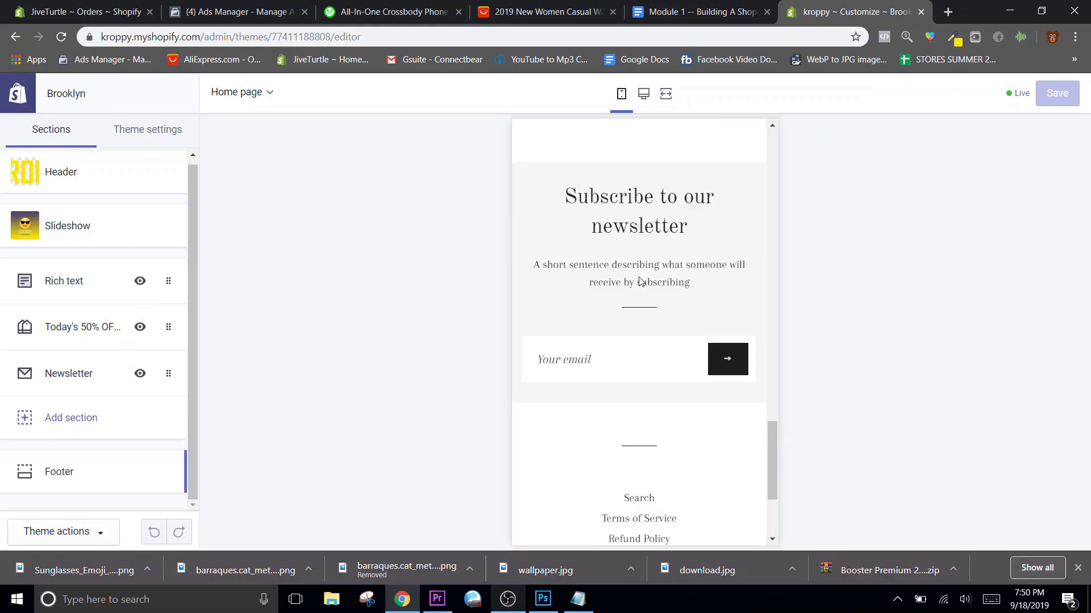
pyautogui.scroll(10, 640, 283)
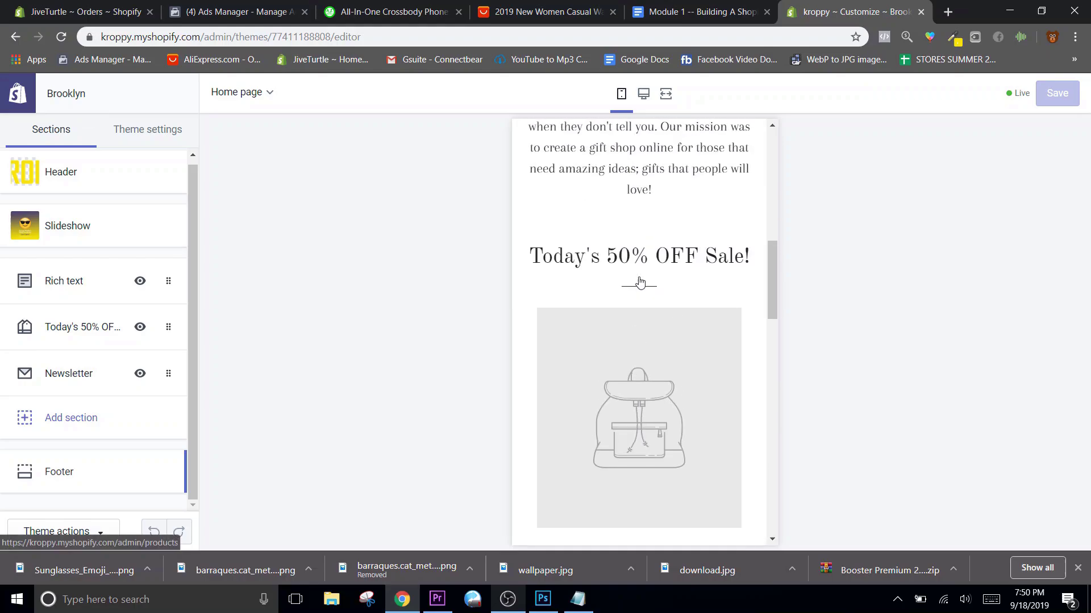
pyautogui.scroll(-20, 640, 282)
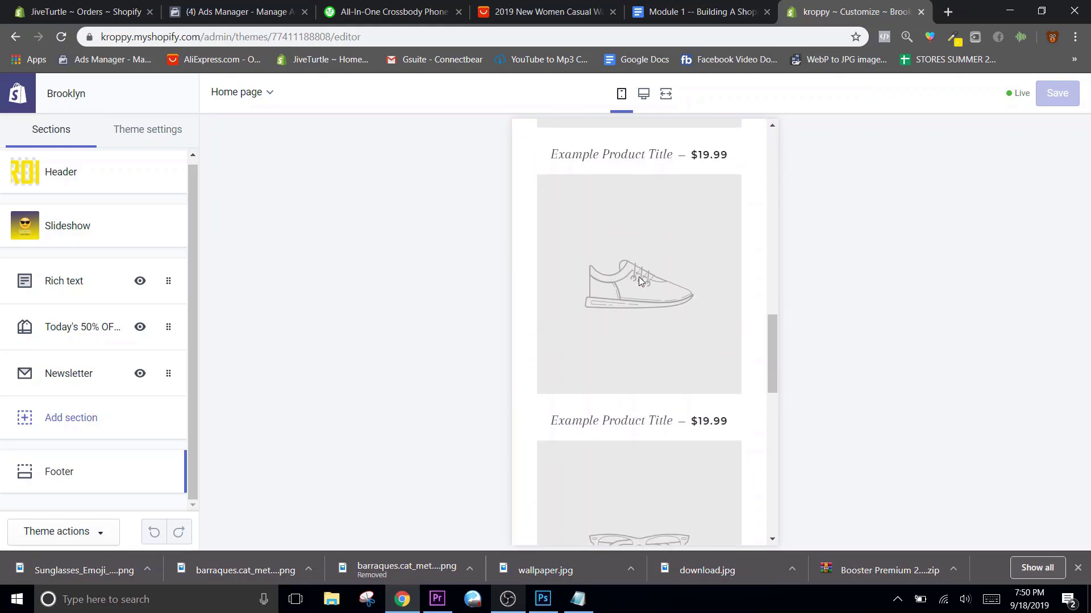
pyautogui.scroll(20, 639, 282)
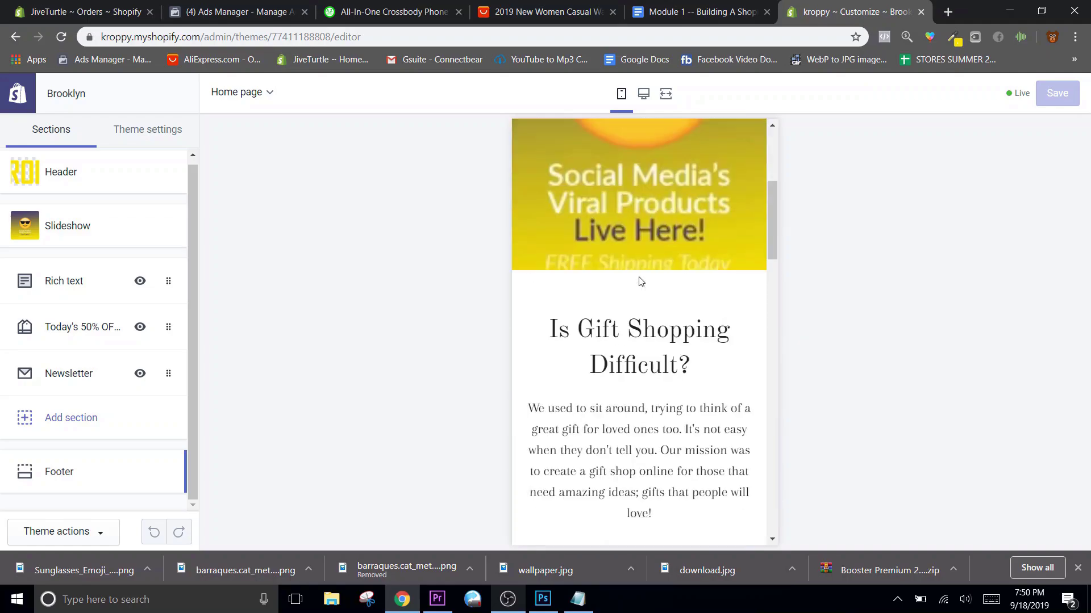